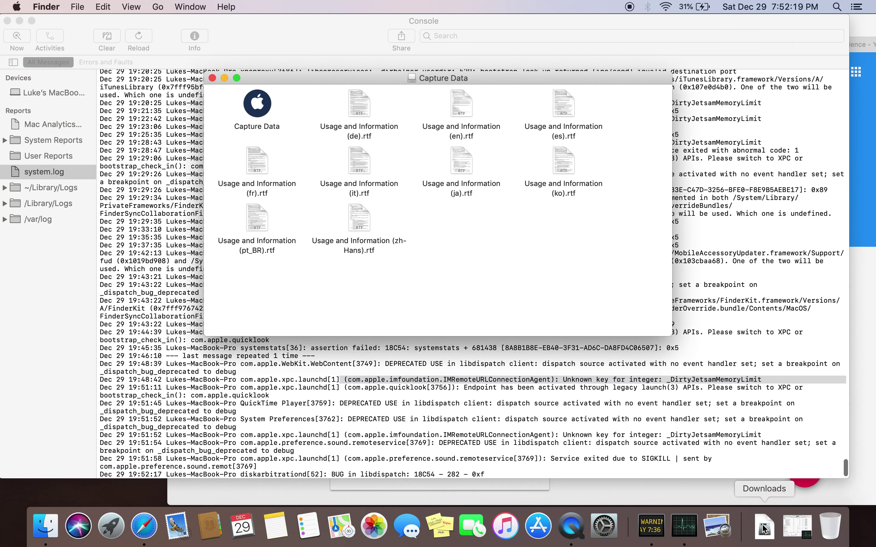
Reopen the Capture_Data.dmg disk image from Downloads to view its files, and close its window.
left_click(212, 78)
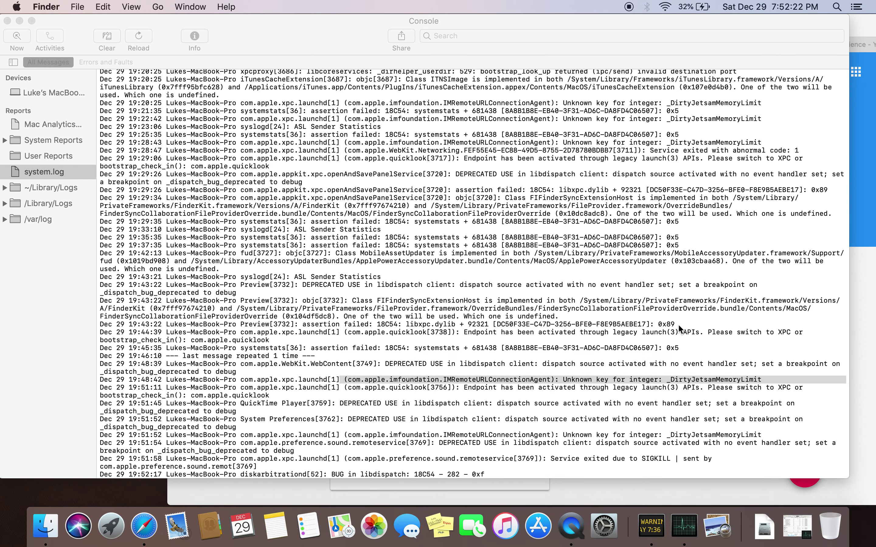
left_click(764, 526)
left_click(763, 484)
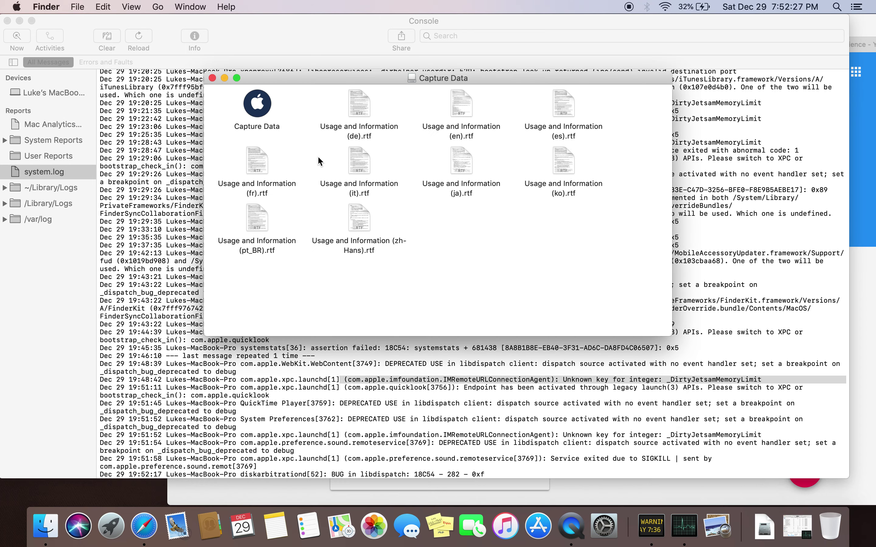
left_click(224, 78)
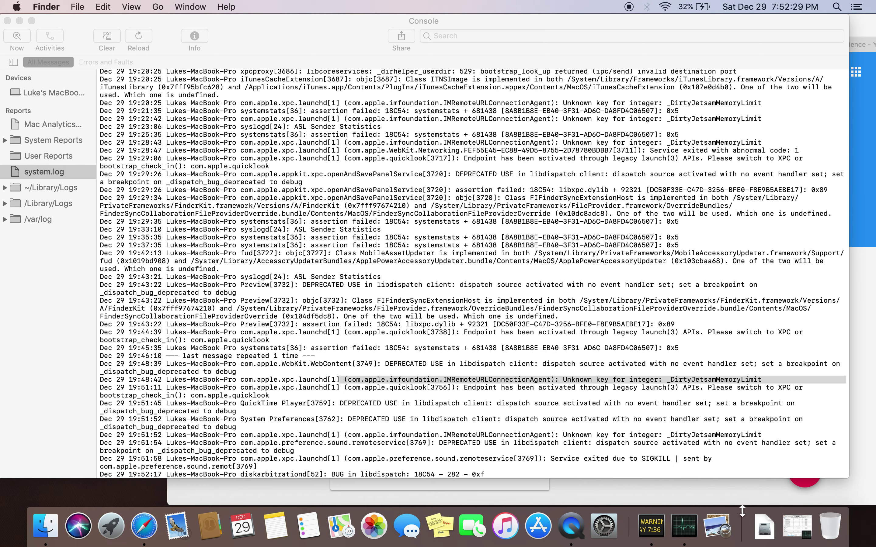
mouse_move(764, 527)
left_mouse_down()
mouse_move(761, 477)
mouse_move(781, 401)
mouse_move(763, 453)
mouse_move(751, 536)
mouse_move(760, 535)
left_mouse_up()
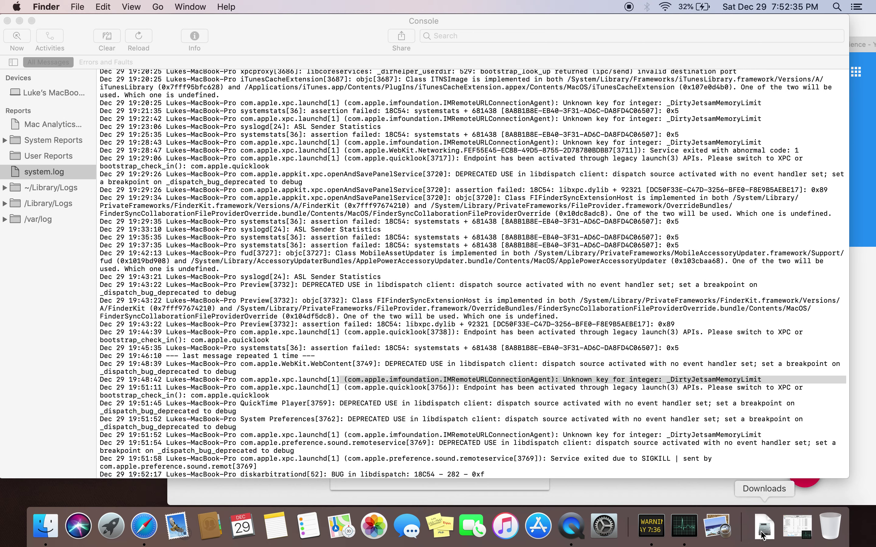
left_click(762, 534)
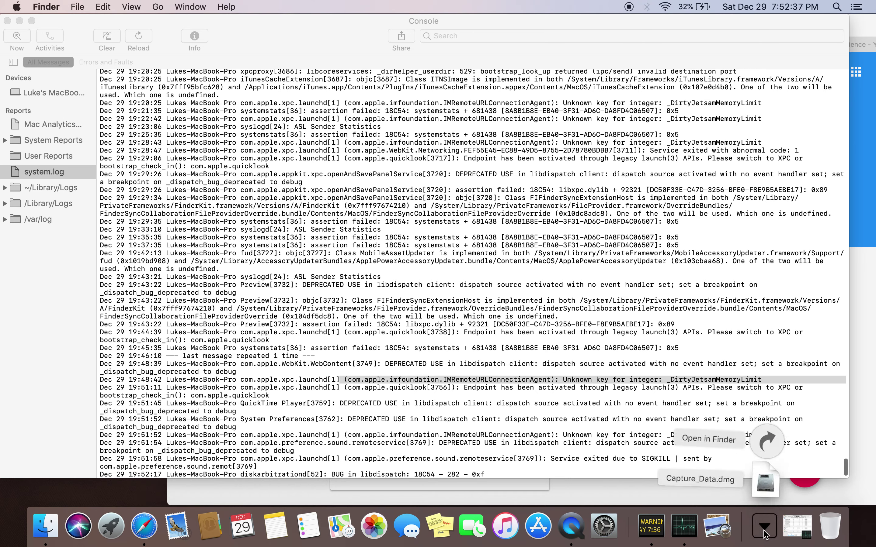
left_click(765, 483)
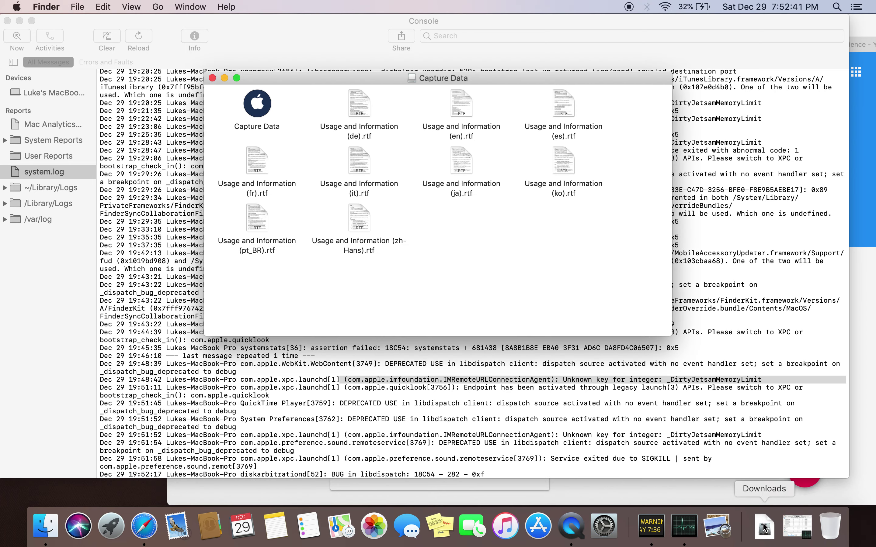
left_click(213, 79)
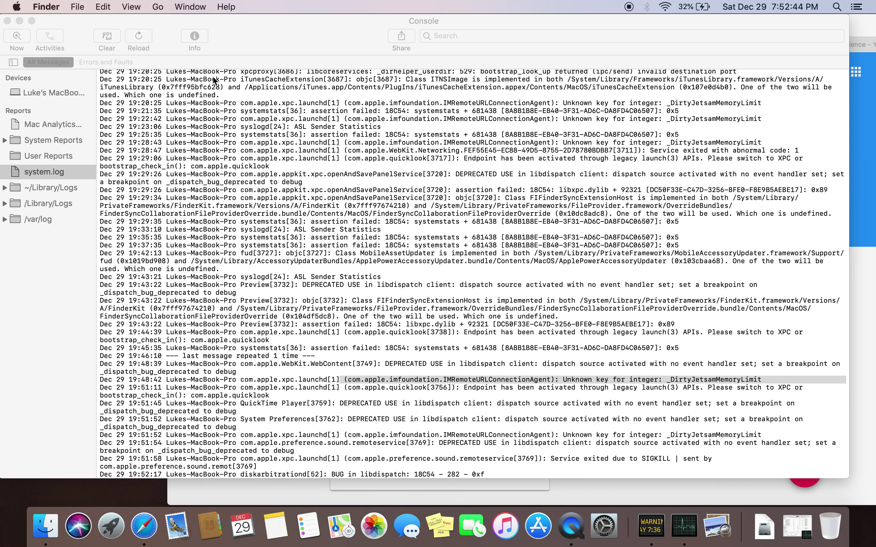
Select the system.log entries from the 19:51:58 sound.remoteservice SIGKILL exit through the 19:52:17 libdispatch BUG, and take a full-screen screenshot.
left_click(562, 460)
left_click_drag(539, 458, 97, 459)
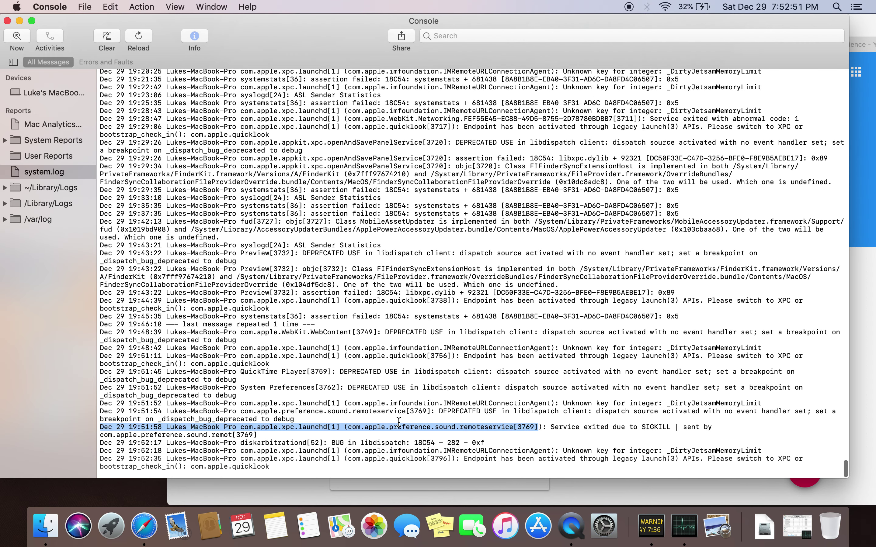
left_click_drag(485, 439, 277, 445)
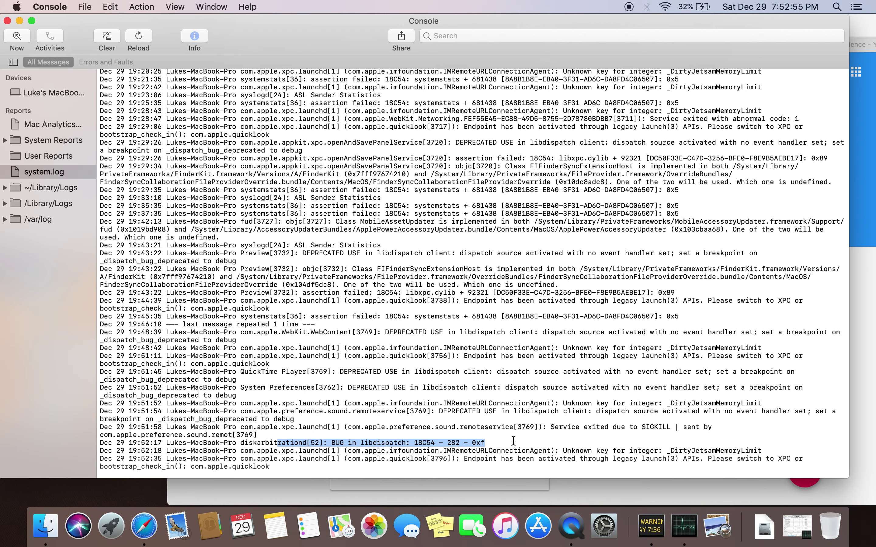
left_click_drag(524, 443, 382, 422)
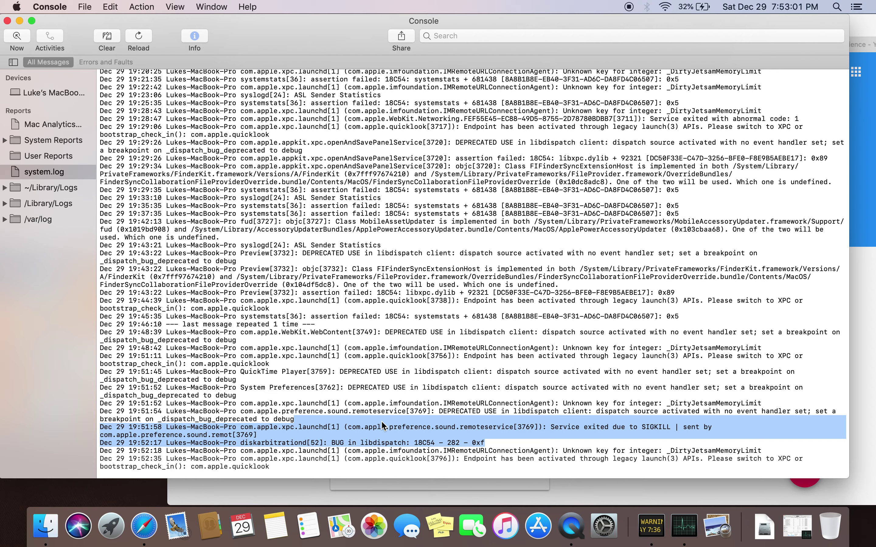
key("super+shift+3")
scroll(583, 295, "down", 1)
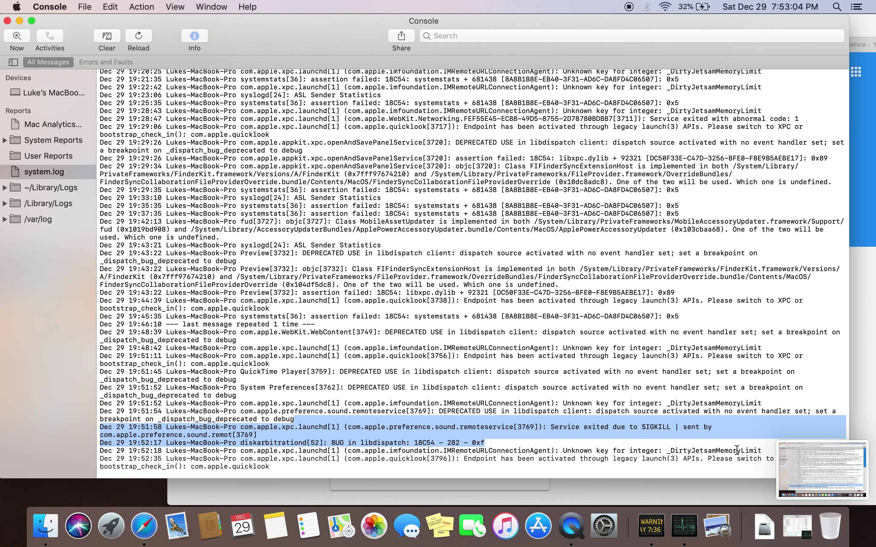
Minimize the Console and browser windows, and eject the Capture Data disk from the desktop.
left_click(765, 529)
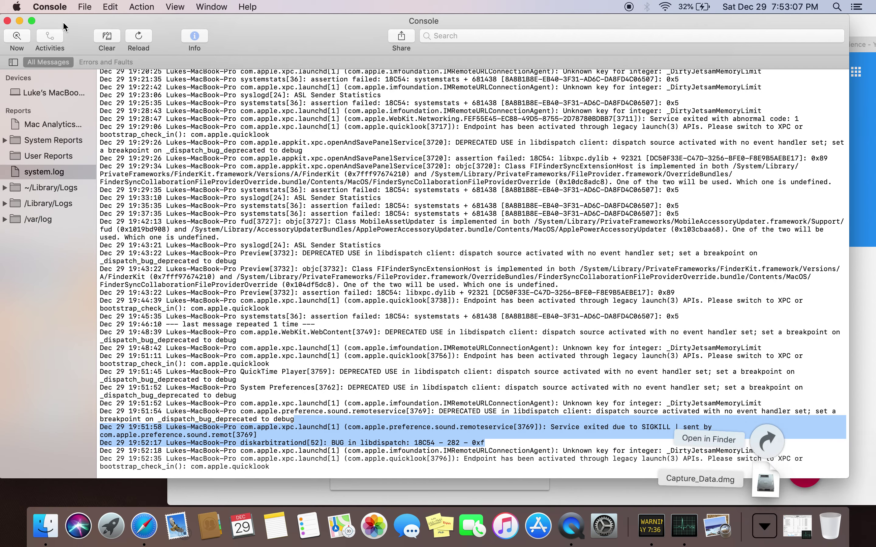
left_click(19, 21)
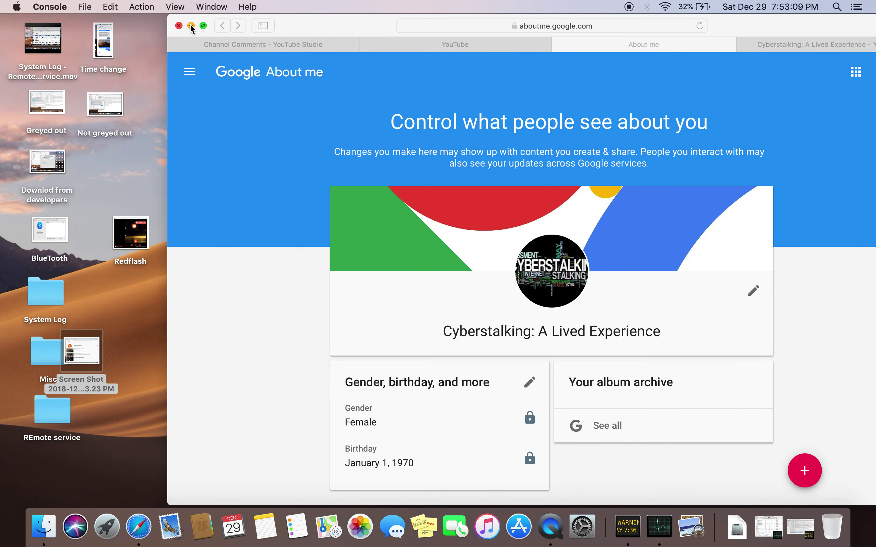
left_click(191, 25)
left_click_drag(303, 40, 832, 529)
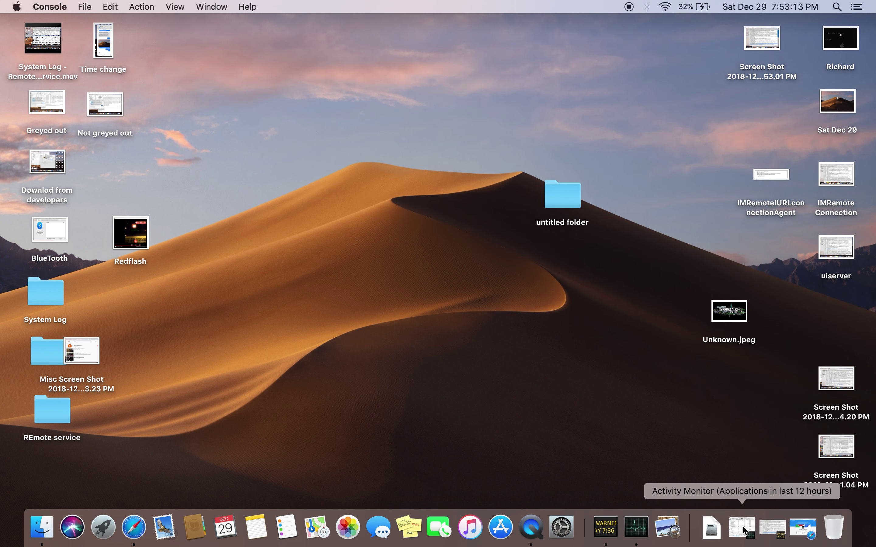
Mount Capture_Data.dmg from Downloads again and close the window showing its contents.
left_click(711, 528)
left_click(712, 484)
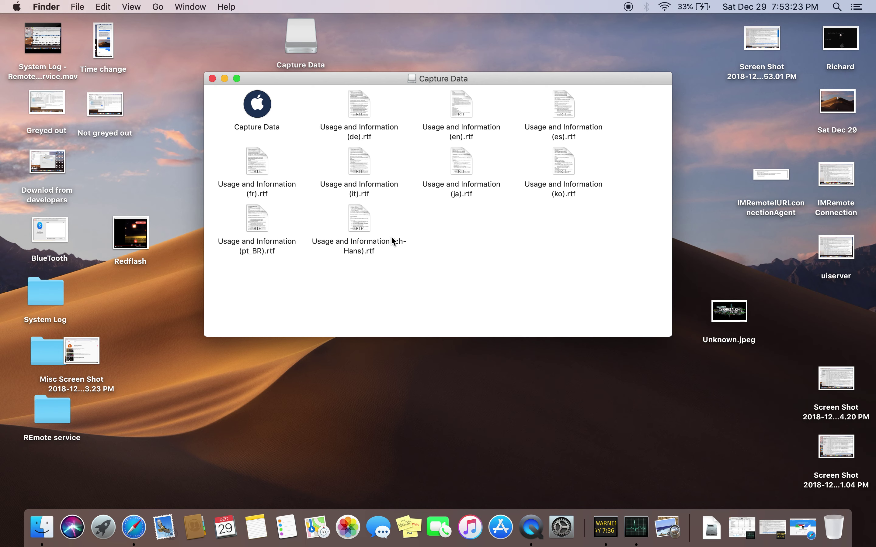
left_click(213, 78)
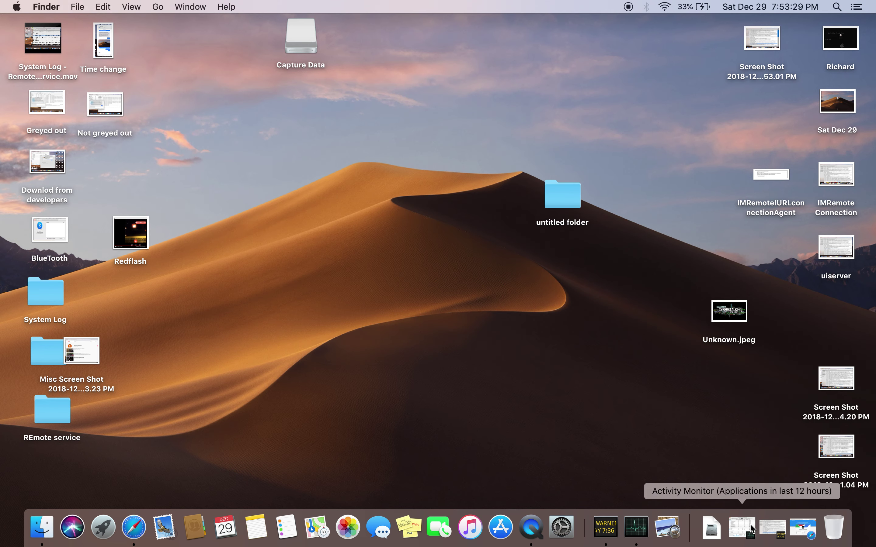
Restore the Console window, examine the newest system.log entries after the remount, and minimize it.
left_click(773, 529)
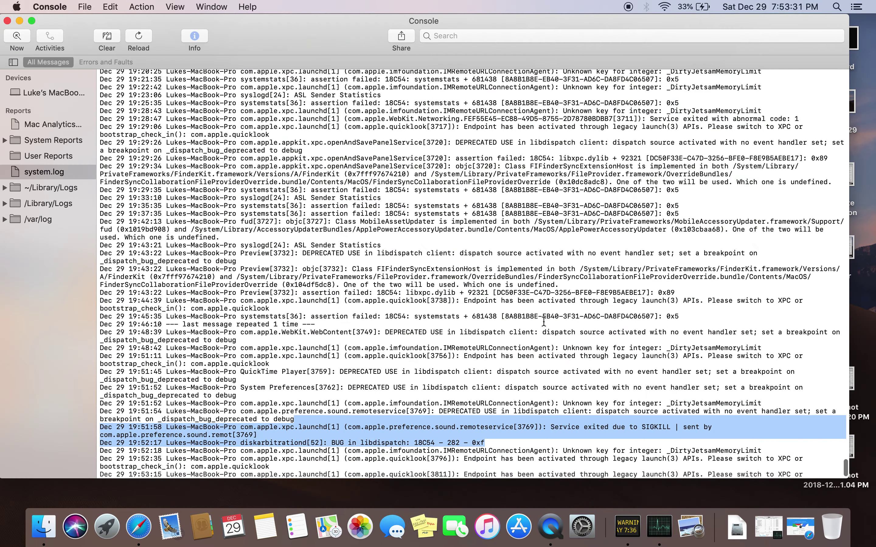
scroll(543, 321, "up", 1)
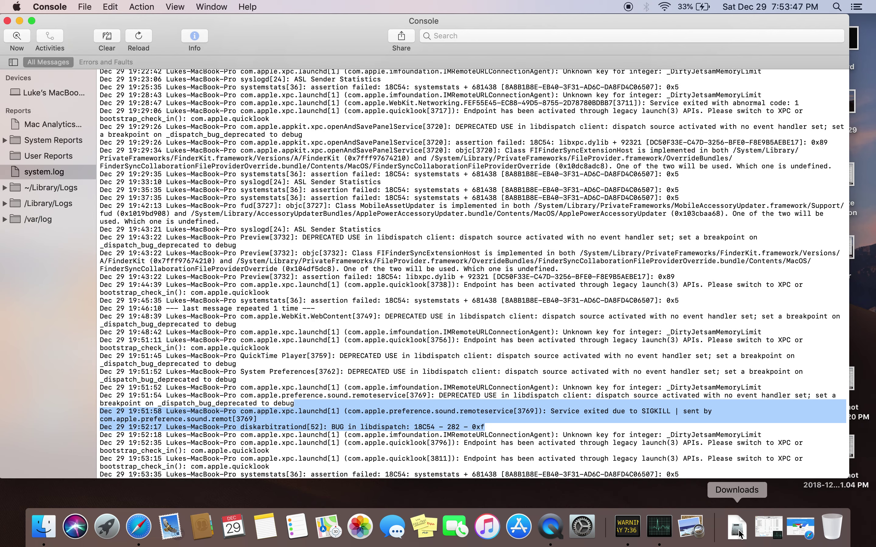
scroll(578, 325, "down", 2)
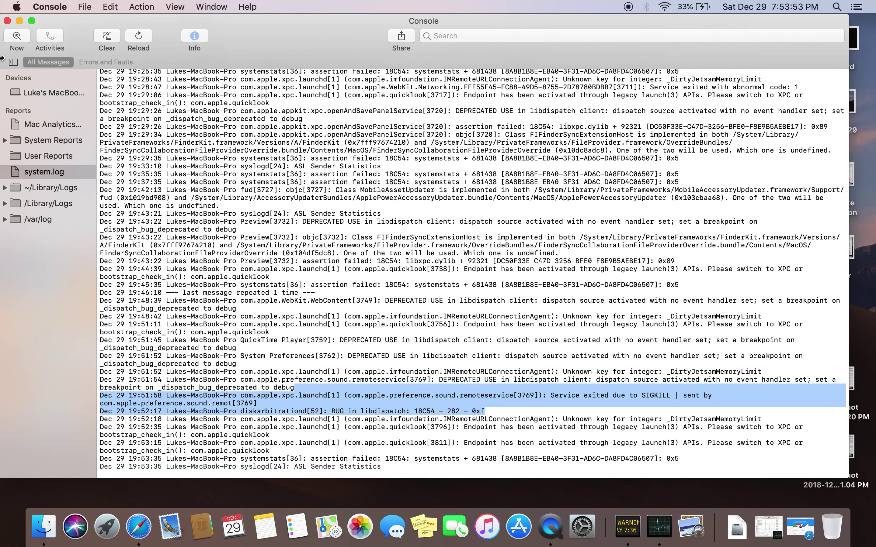
left_click(20, 21)
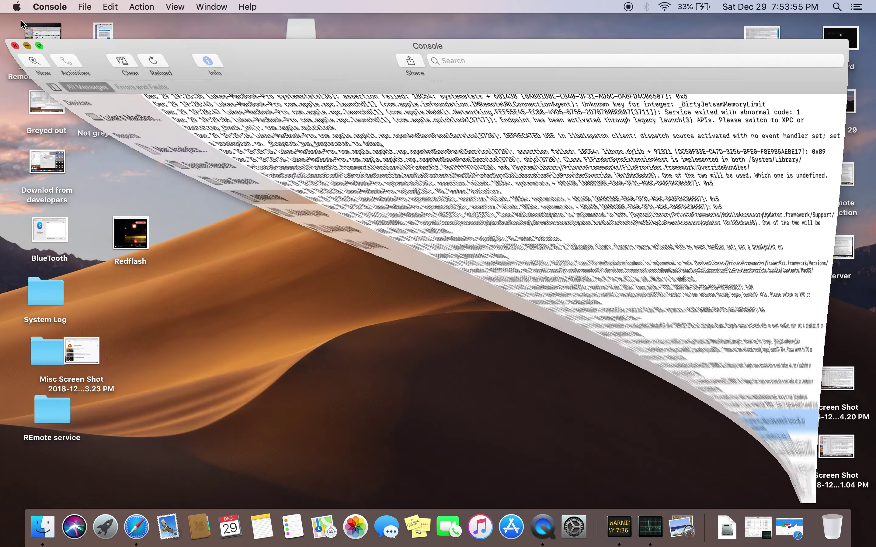
Open the Capture Data disk, read through Usage and Information (de).rtf in full, and close the document.
double_click(301, 40)
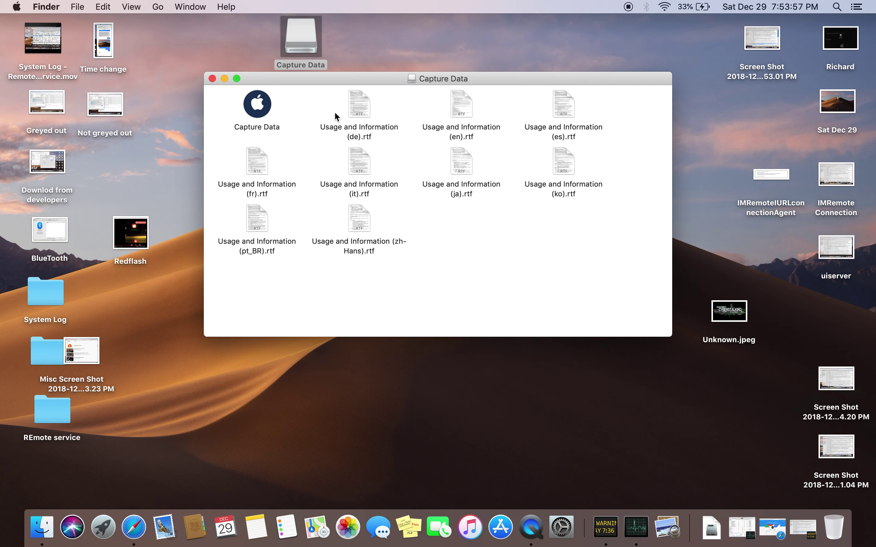
double_click(358, 107)
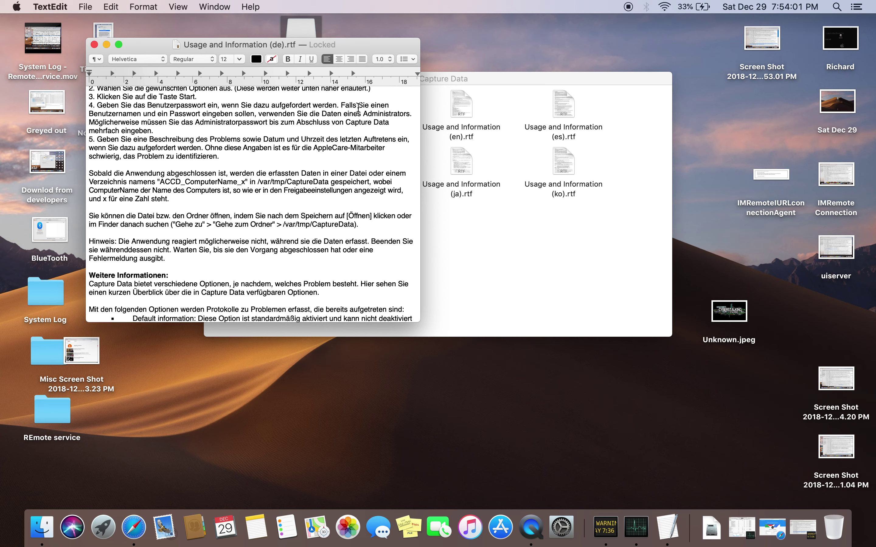
scroll(313, 191, "up", 2)
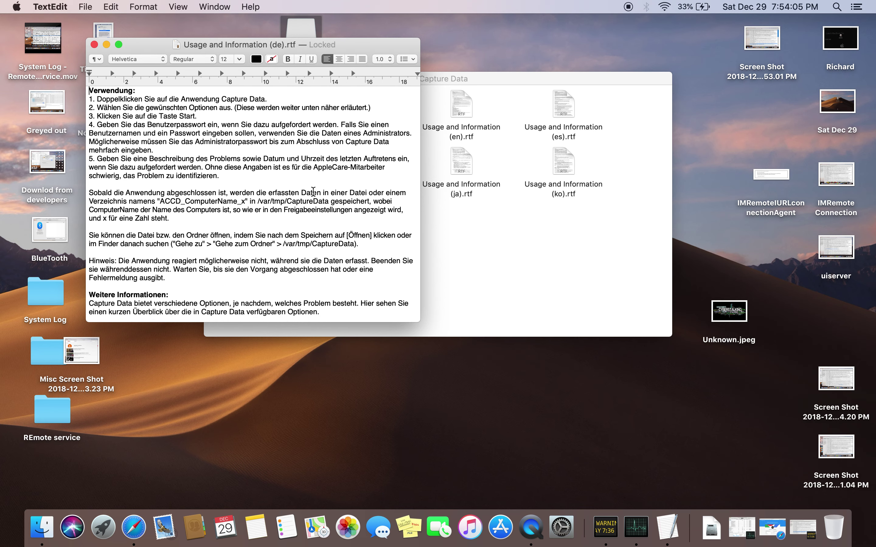
scroll(313, 190, "down", 6)
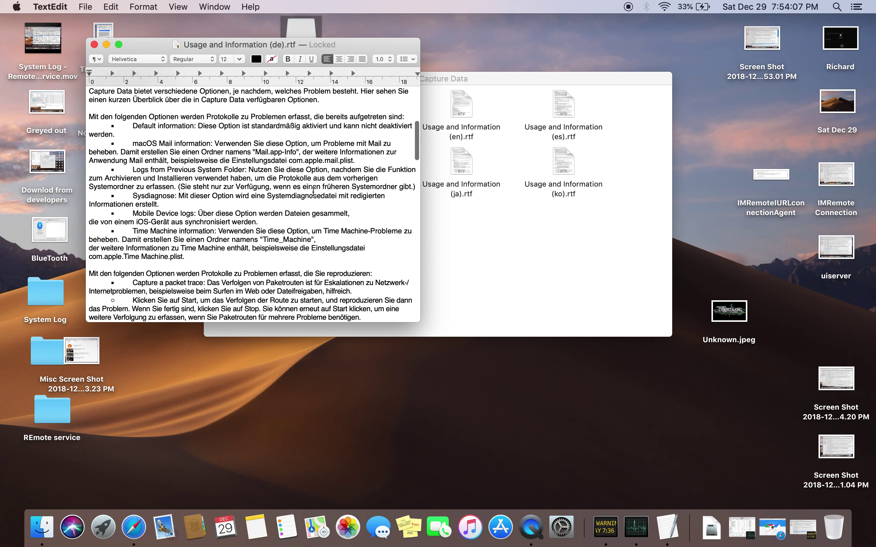
scroll(276, 240, "down", 6)
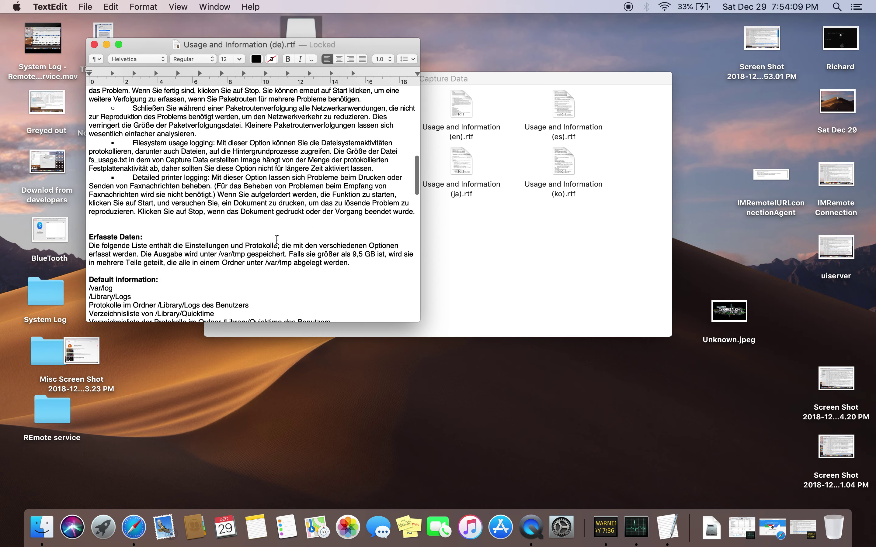
scroll(276, 239, "down", 6)
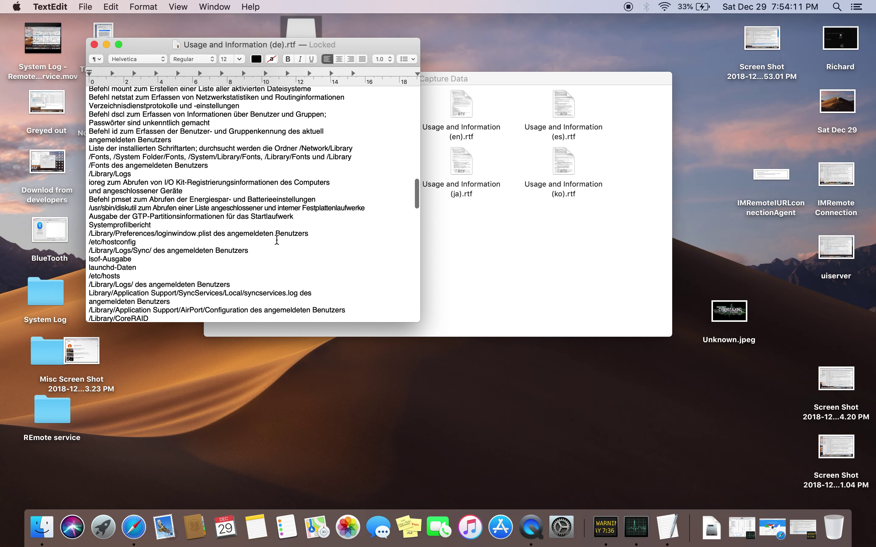
scroll(276, 240, "down", 5)
scroll(277, 240, "down", 8)
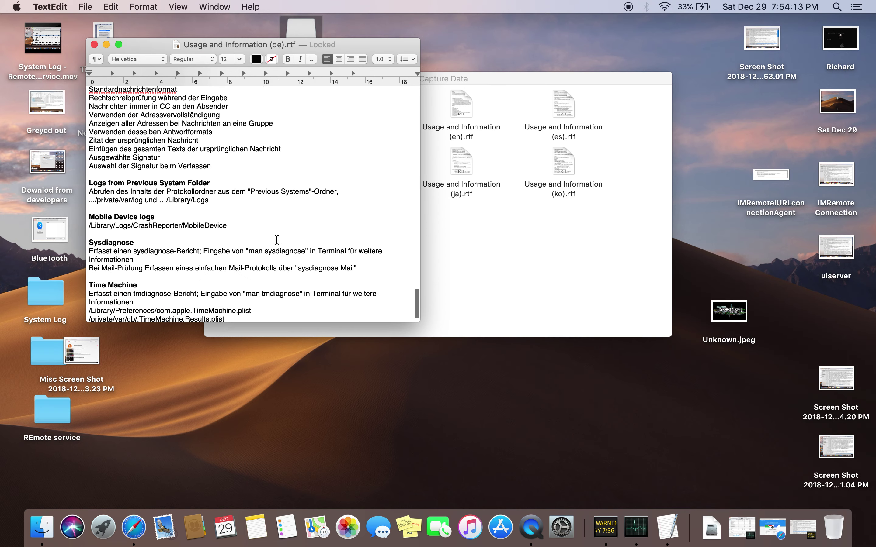
scroll(276, 240, "up", 5)
scroll(276, 239, "up", 20)
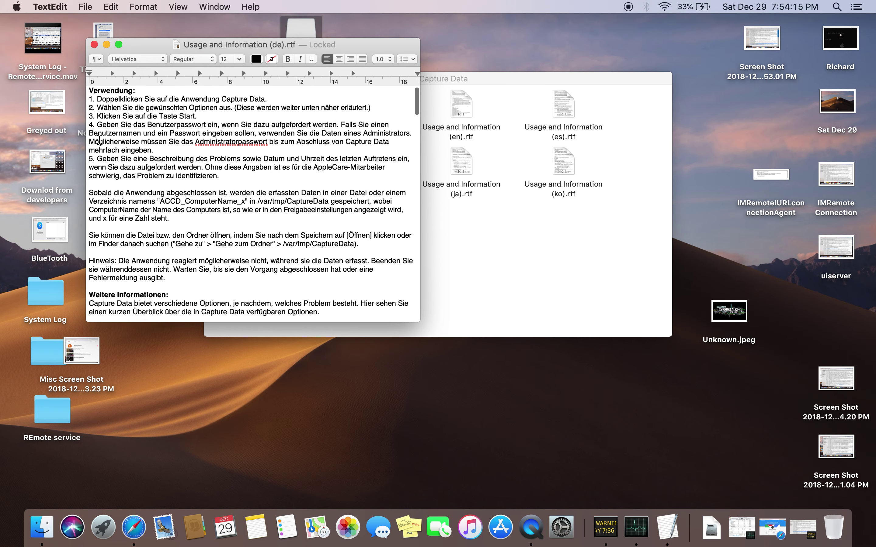
left_click(95, 44)
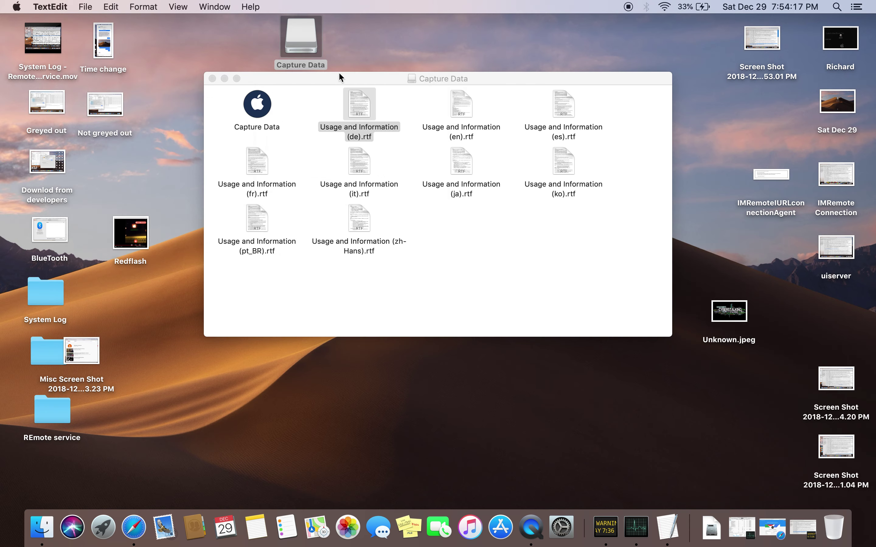
Read the usage instructions and collected-data list in Usage and Information (en).rtf, and close the document.
double_click(457, 101)
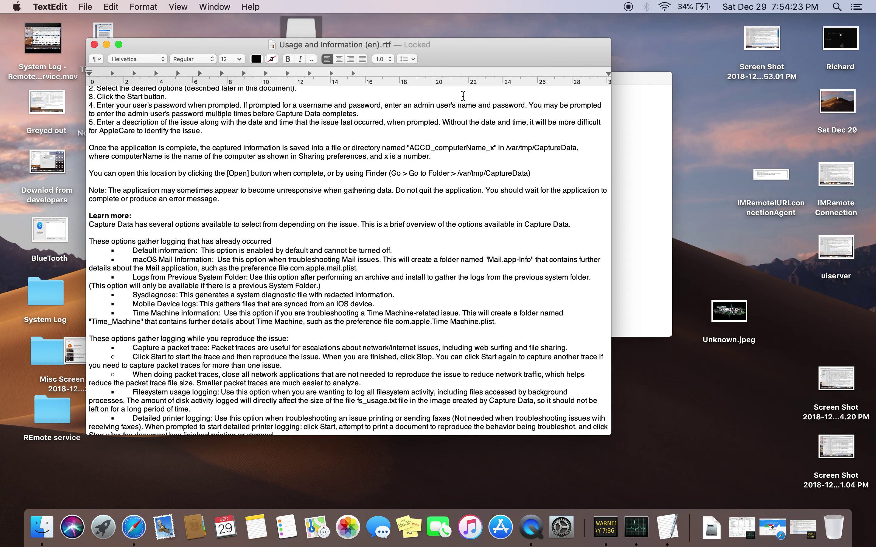
scroll(429, 210, "up", 2)
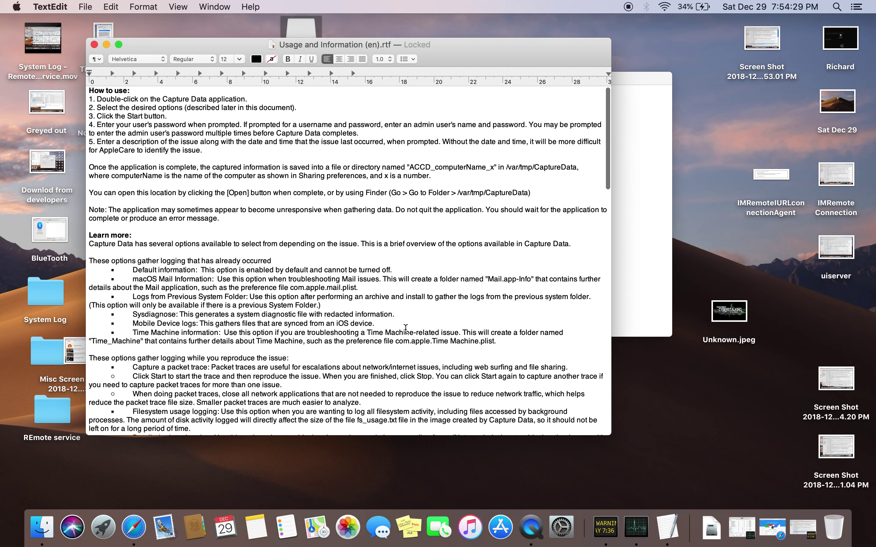
scroll(406, 328, "down", 15)
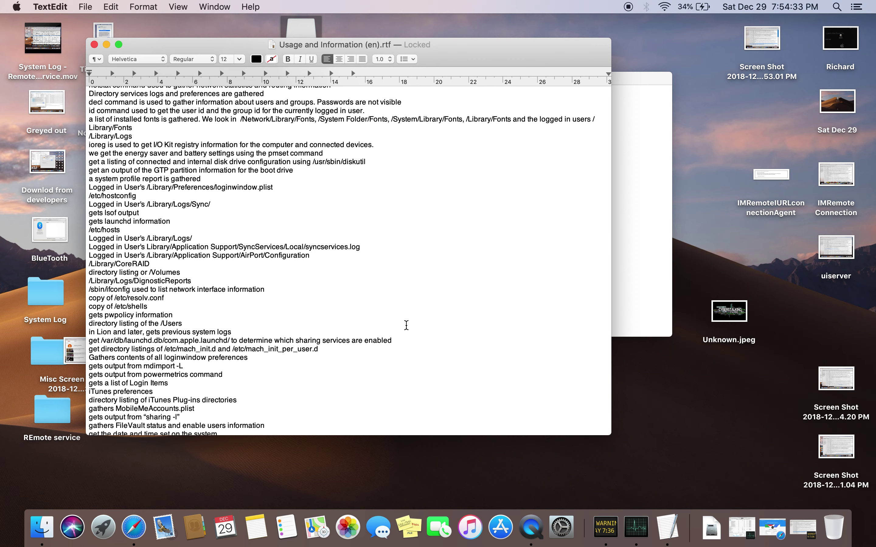
scroll(307, 349, "up", 20)
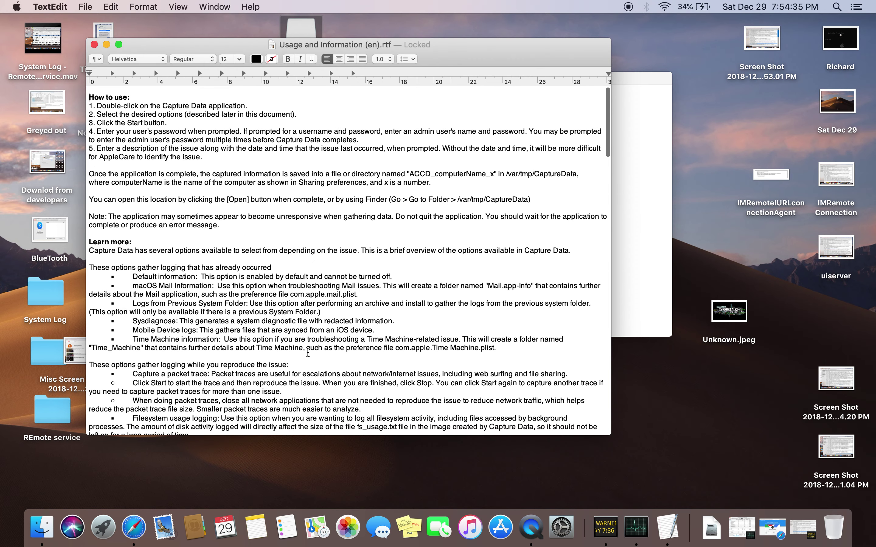
left_click(94, 44)
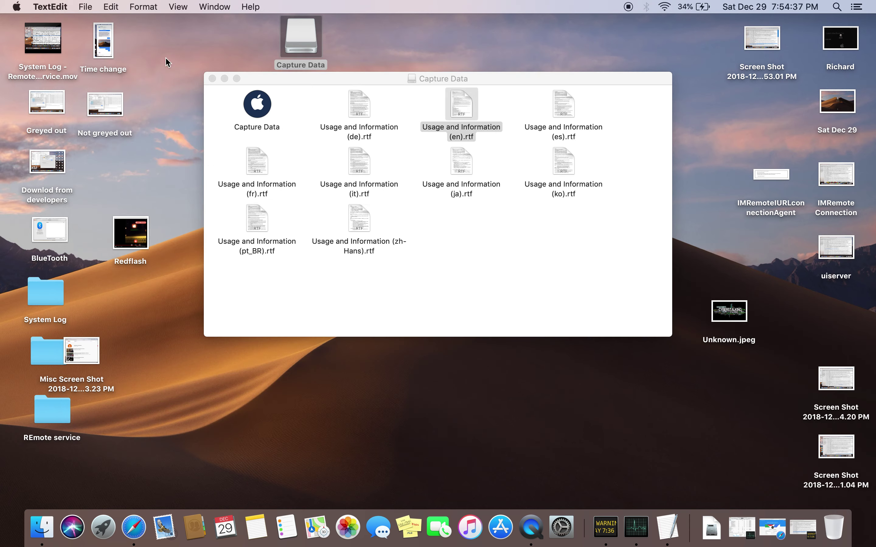
Bring up Activity Monitor and expand QuickTime Player to inspect its subprocesses in the energy list.
left_click(636, 526)
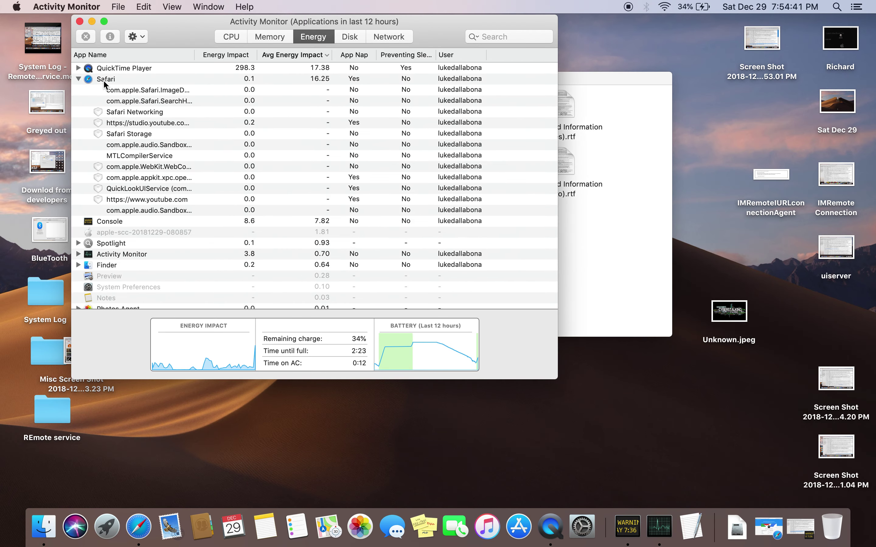
left_click(78, 68)
Restore the Console window, highlight IMRemoteURLConnectionAgent in the 19:54:00 system.log entry, and minimize the window.
left_click(800, 526)
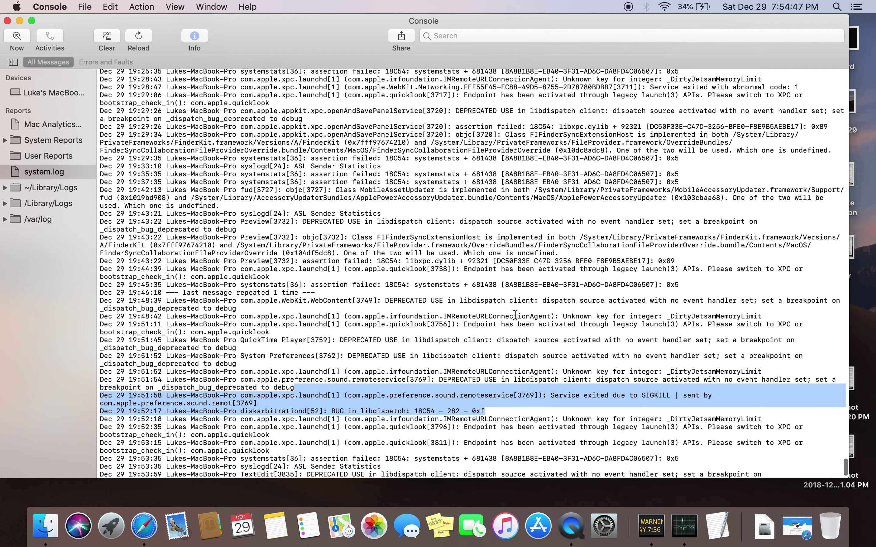
scroll(515, 315, "down", 3)
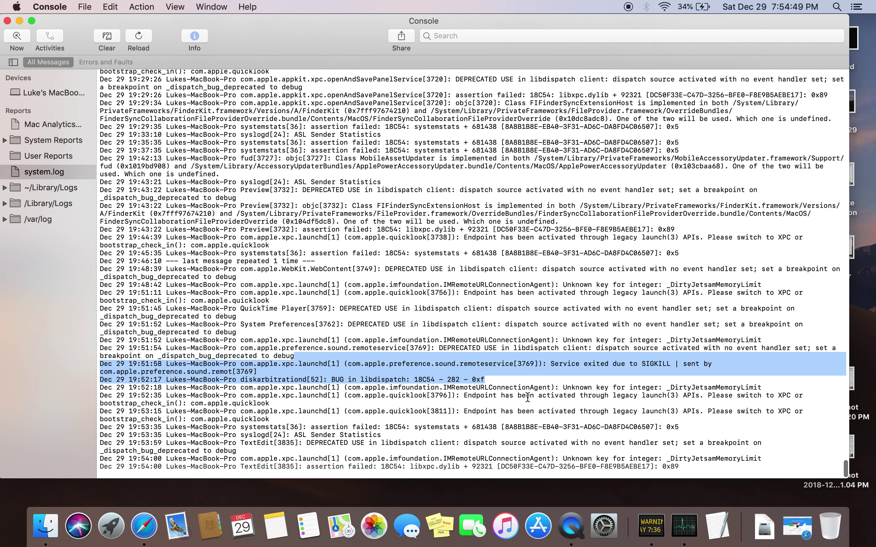
left_click_drag(557, 458, 432, 459)
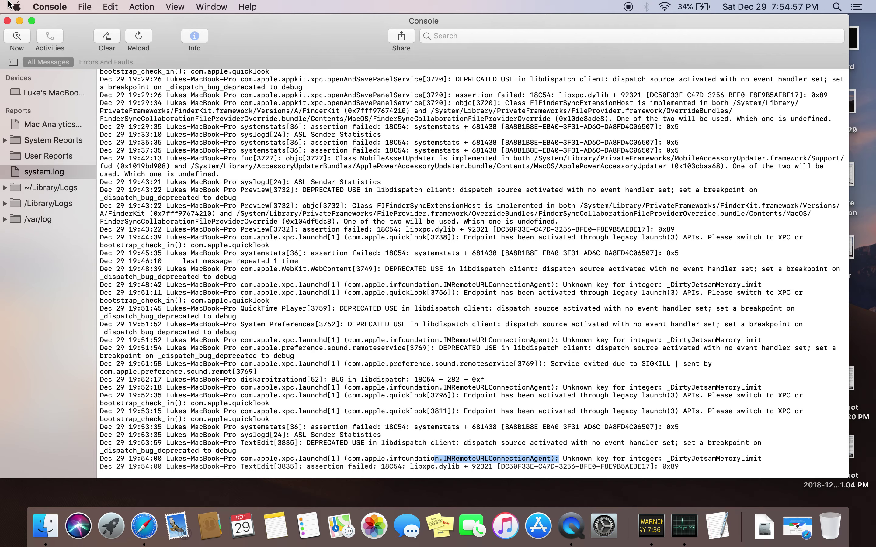
left_click(19, 22)
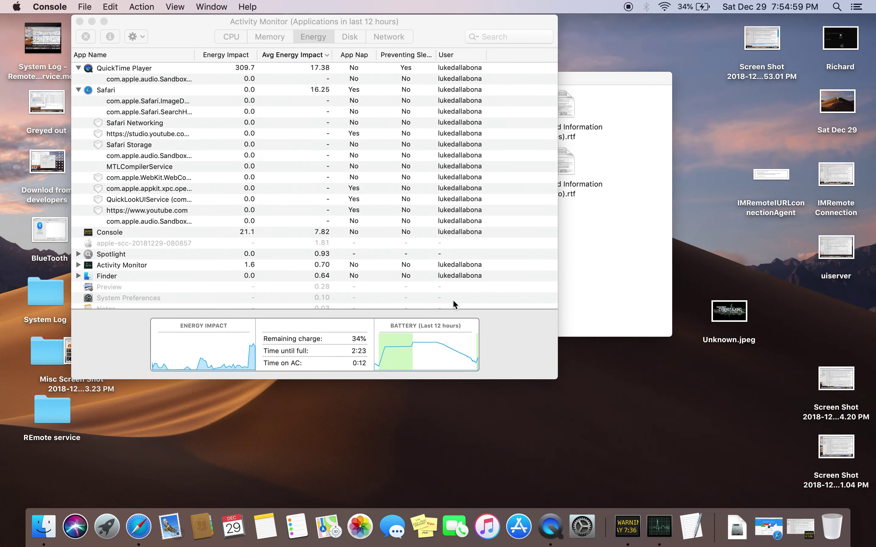
Lower the Activity Monitor window, close the Capture Data window, then open Capture_Data.dmg from Downloads and close it again.
left_click_drag(181, 22, 229, 256)
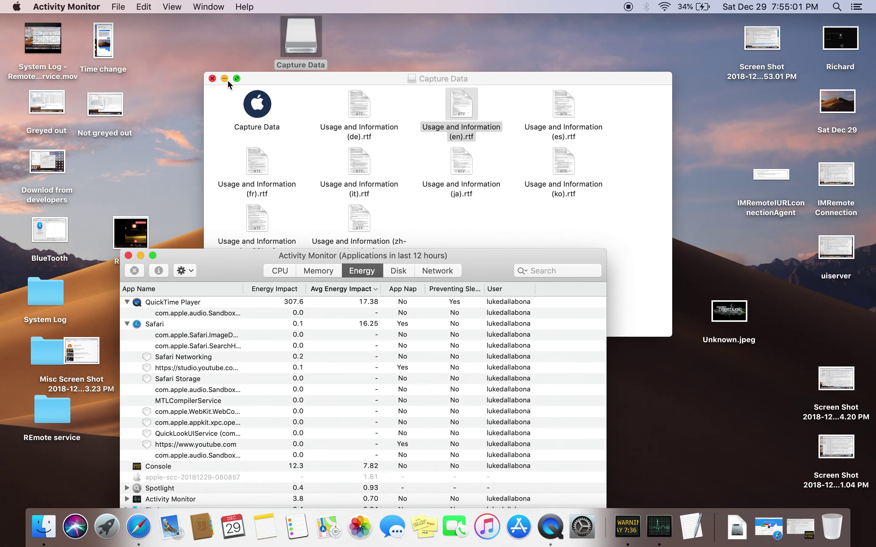
left_click(212, 79)
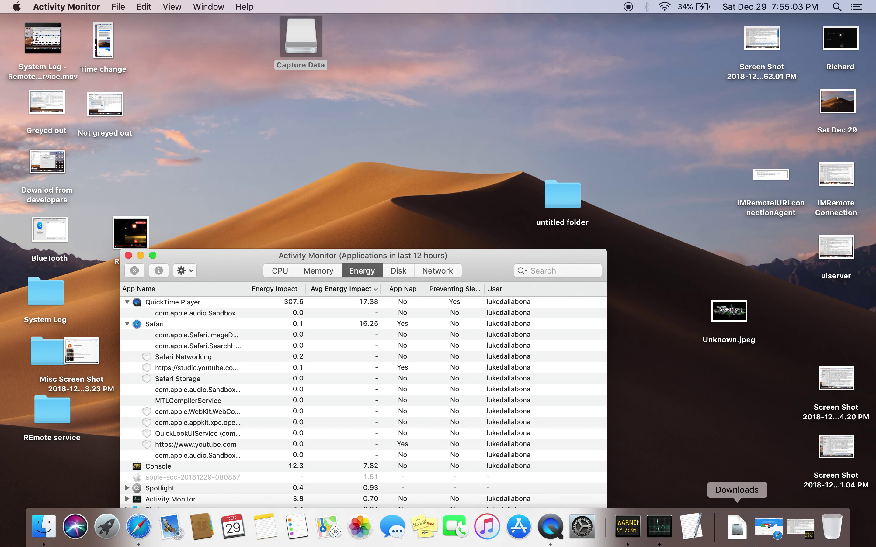
left_click(737, 527)
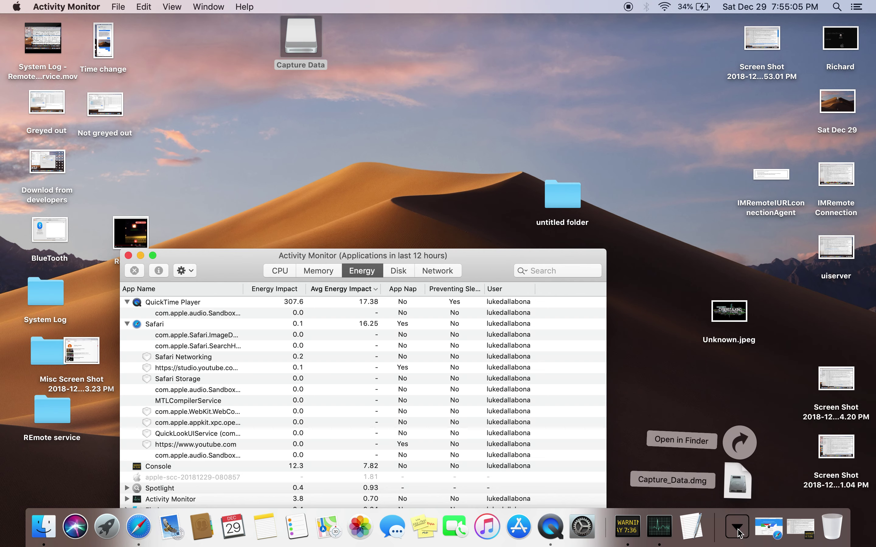
left_click(739, 499)
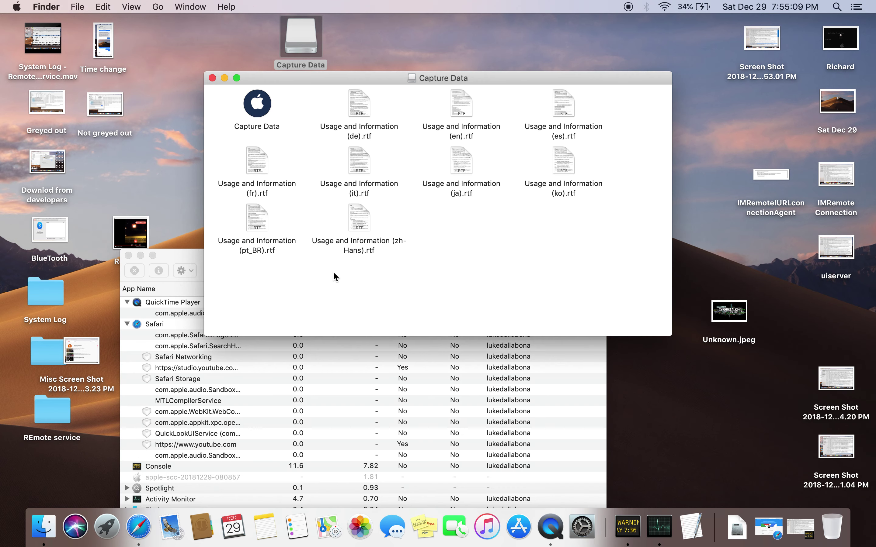
left_click(212, 78)
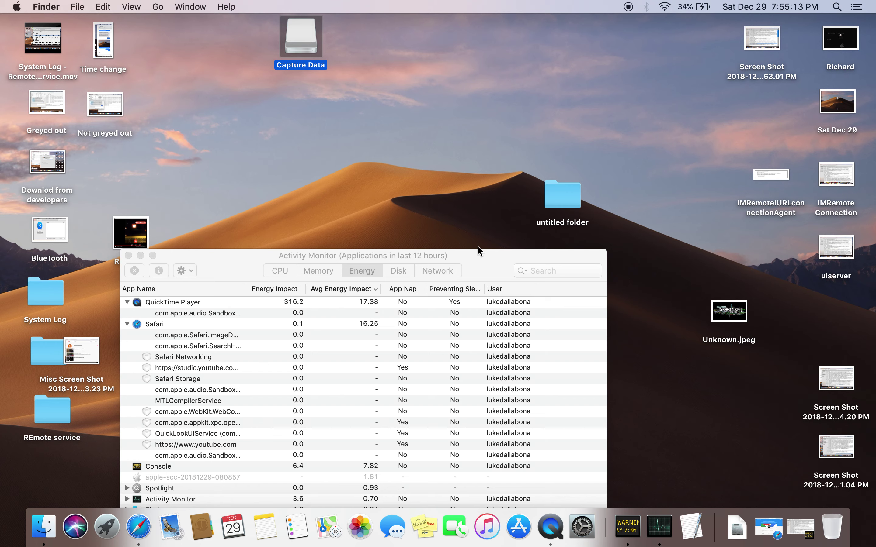
Raise the Activity Monitor window, reopen Capture_Data.dmg from Downloads, and close the disk window that opens.
left_click_drag(501, 258, 417, 100)
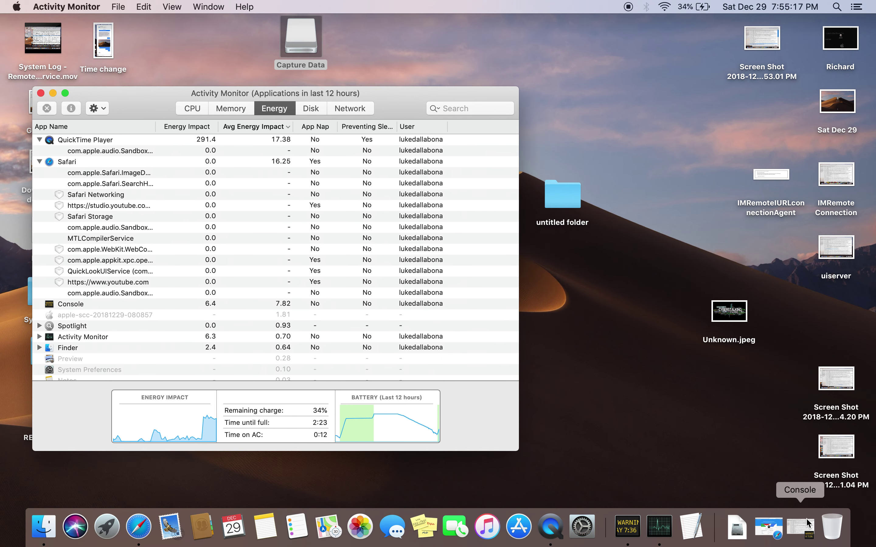
left_click(752, 526)
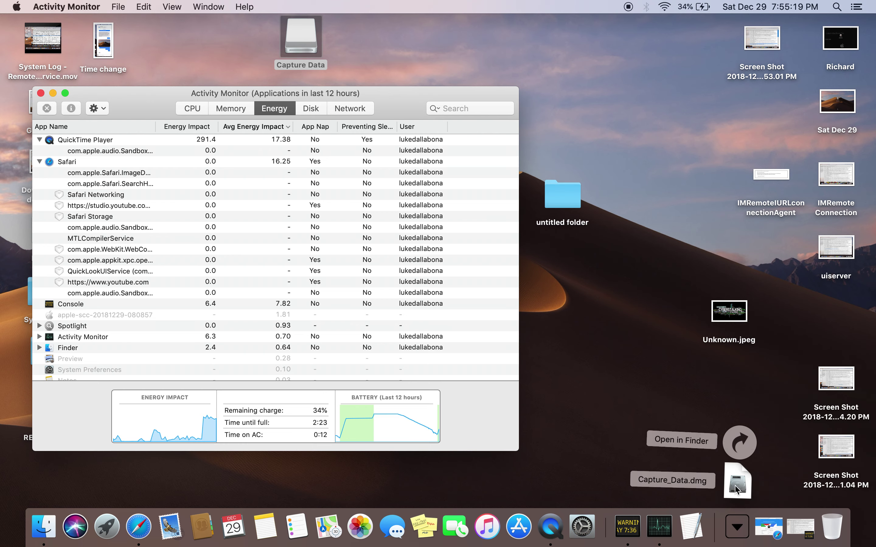
left_click(737, 490)
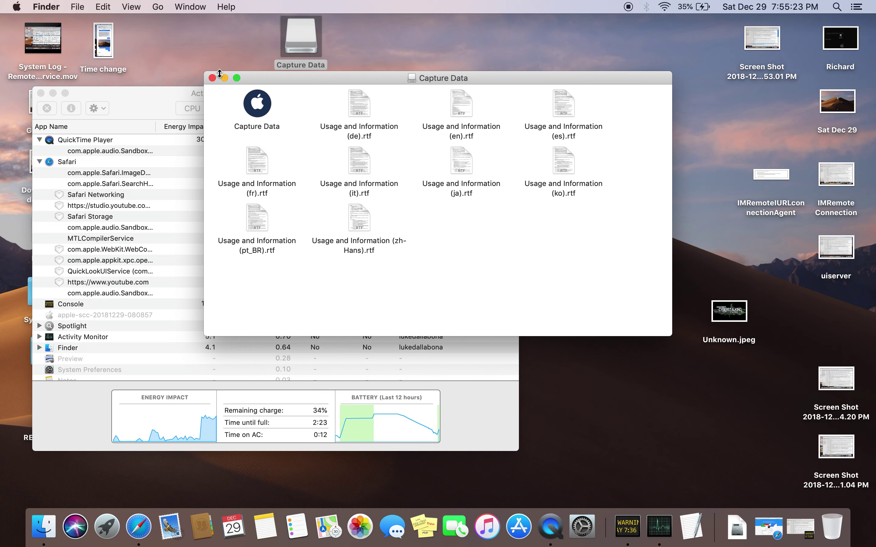
left_click(213, 78)
Move Activity Monitor down clear of the Capture Data disk icon, then open Capture_Data.dmg once more and close its window.
left_click_drag(376, 106, 346, 160)
left_click(405, 53)
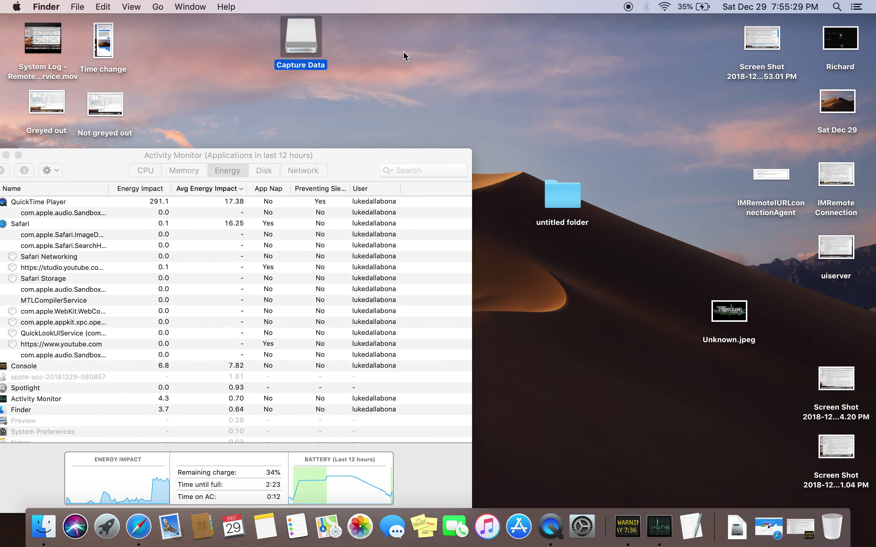
left_click(741, 535)
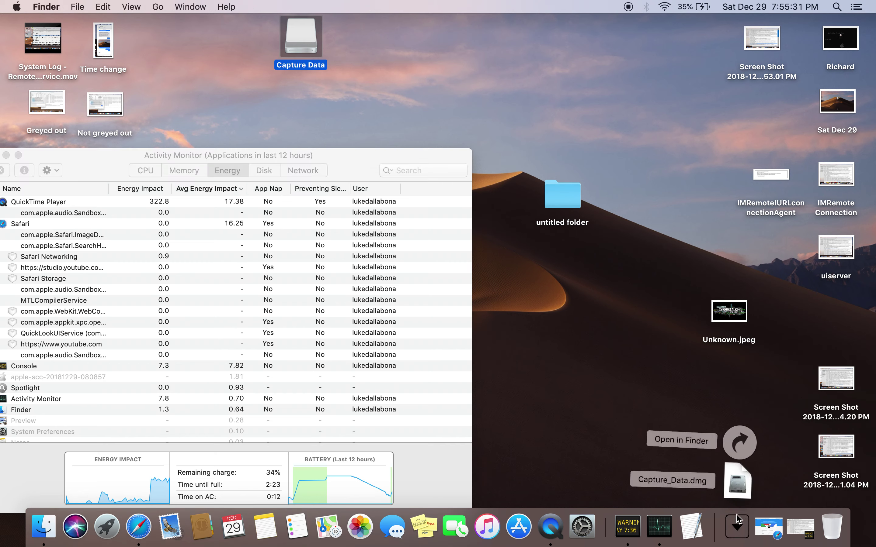
left_click(738, 492)
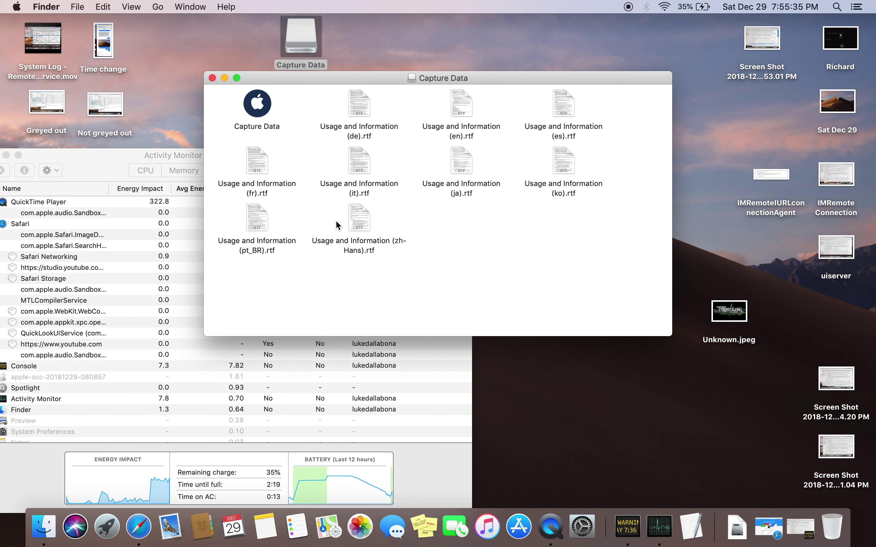
left_click(212, 77)
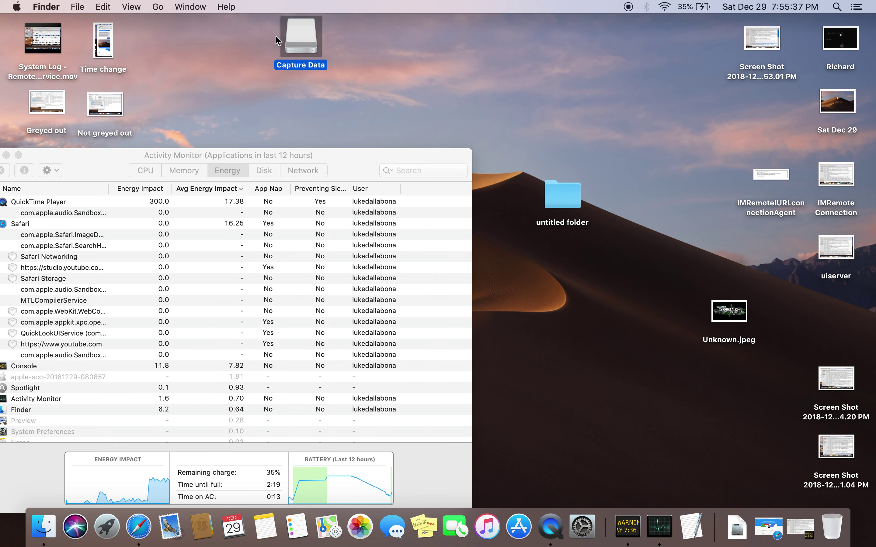
Open the Capture Data disk and view the German, Korean and Brazilian Portuguese Usage and Information documents, closing each one.
double_click(304, 37)
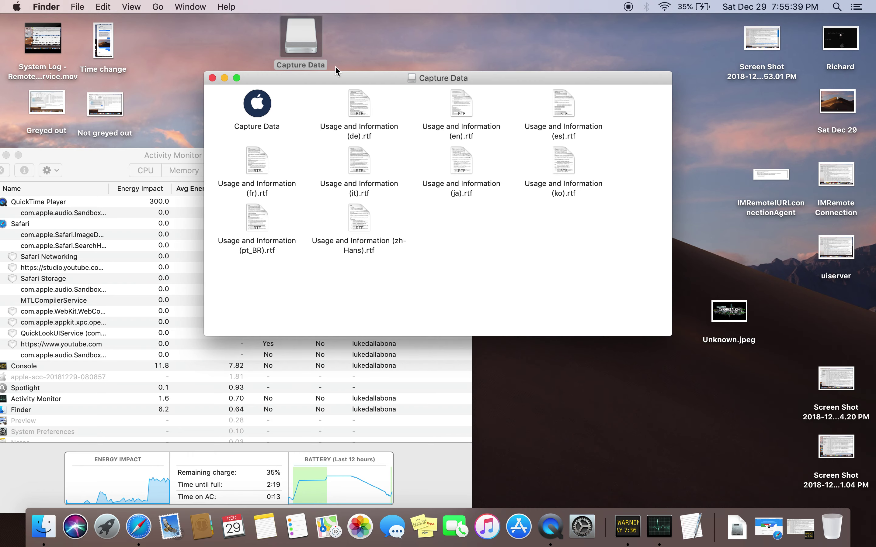
double_click(363, 110)
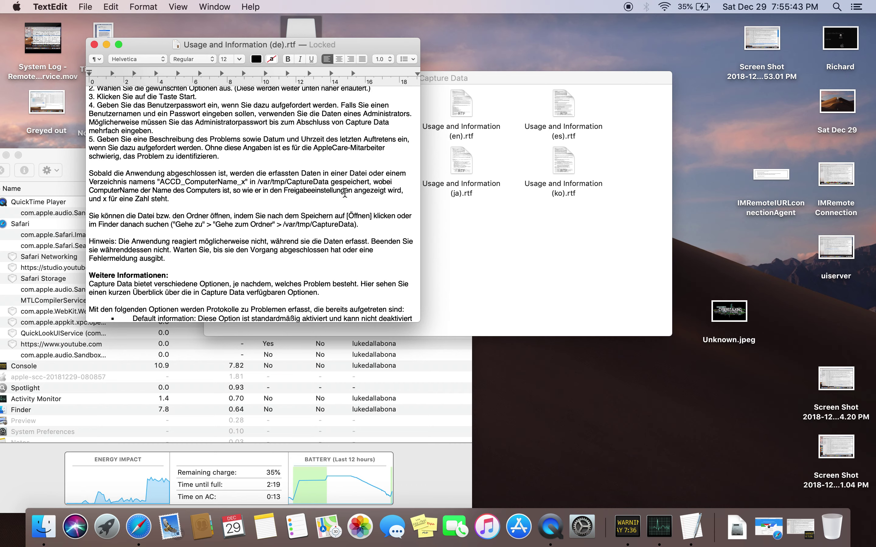
left_click(94, 44)
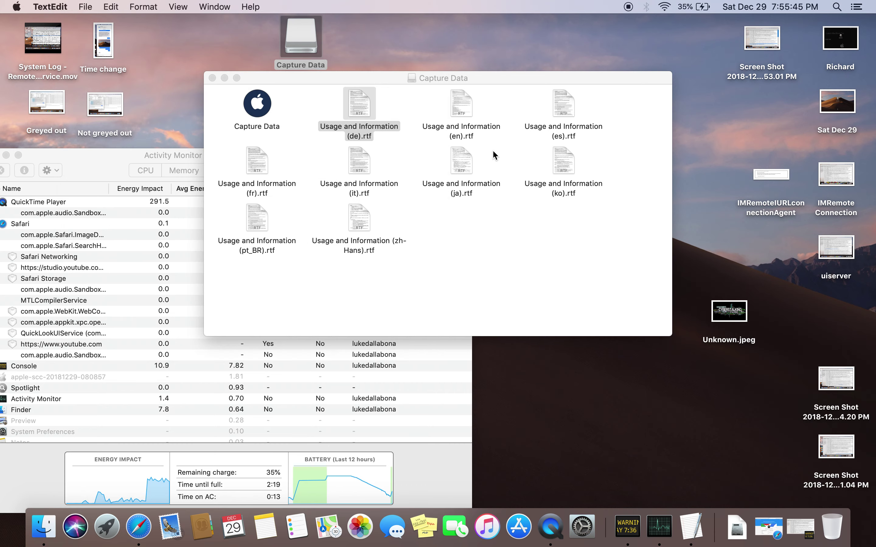
double_click(565, 161)
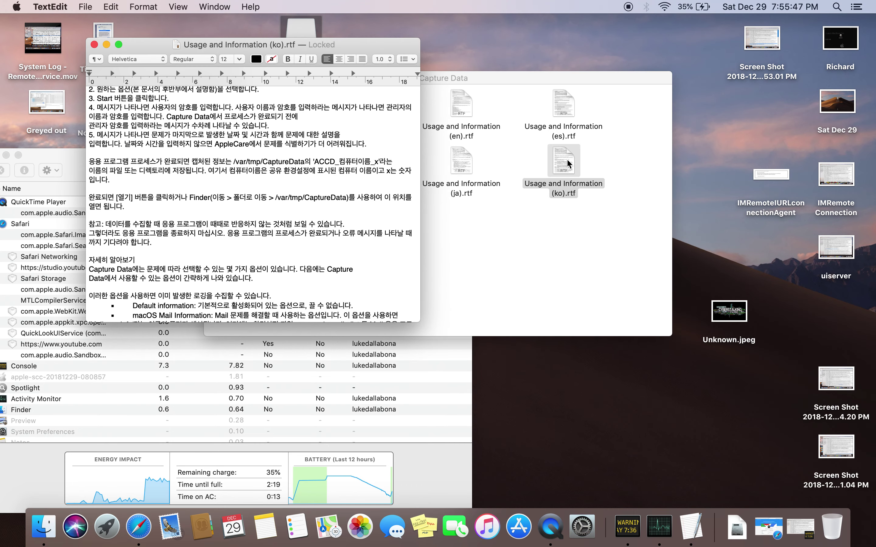
left_click(93, 44)
double_click(275, 211)
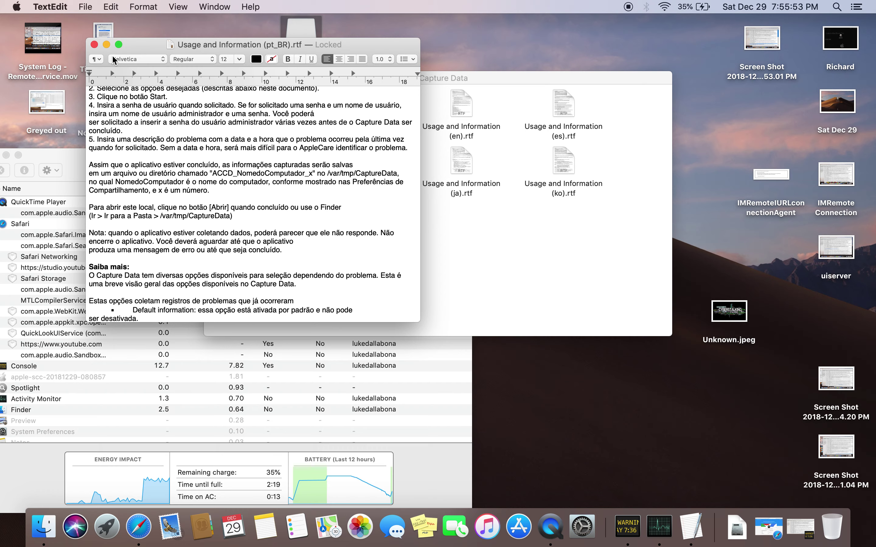
left_click(93, 44)
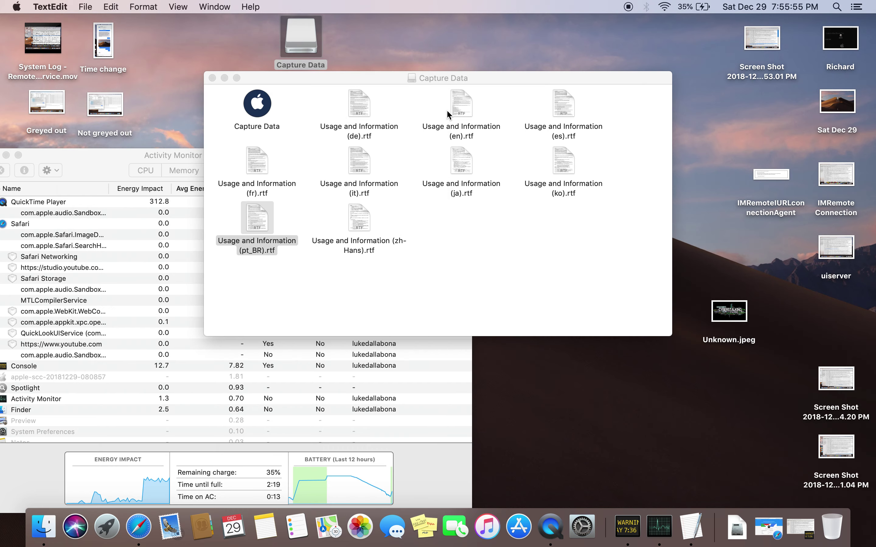
Reread Usage and Information (en).rtf from the usage instructions through the Filesystem Usage logging section, and close it.
double_click(458, 109)
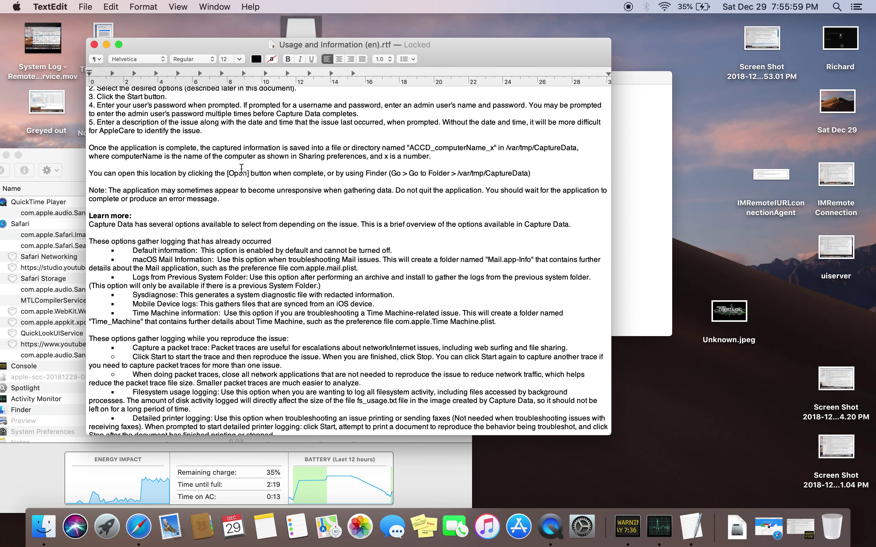
scroll(241, 168, "up", 2)
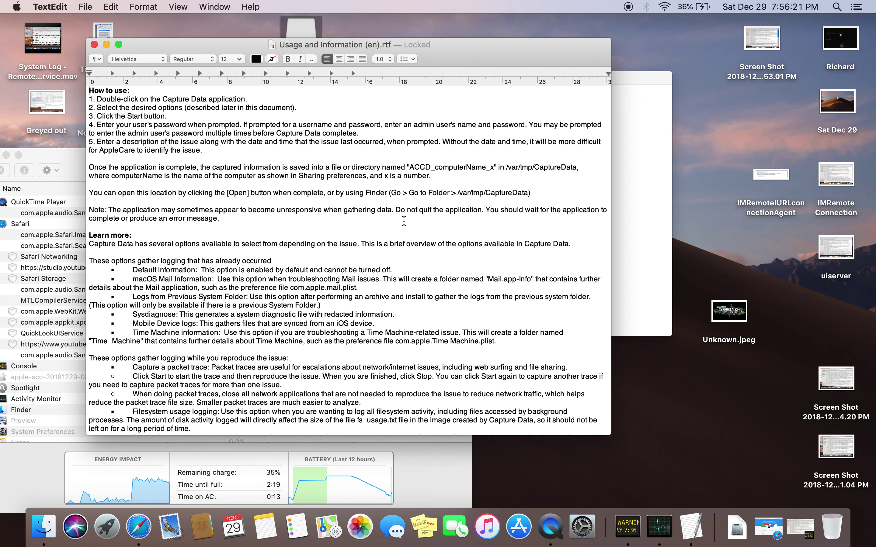
scroll(404, 221, "down", 1)
scroll(404, 221, "down", 3)
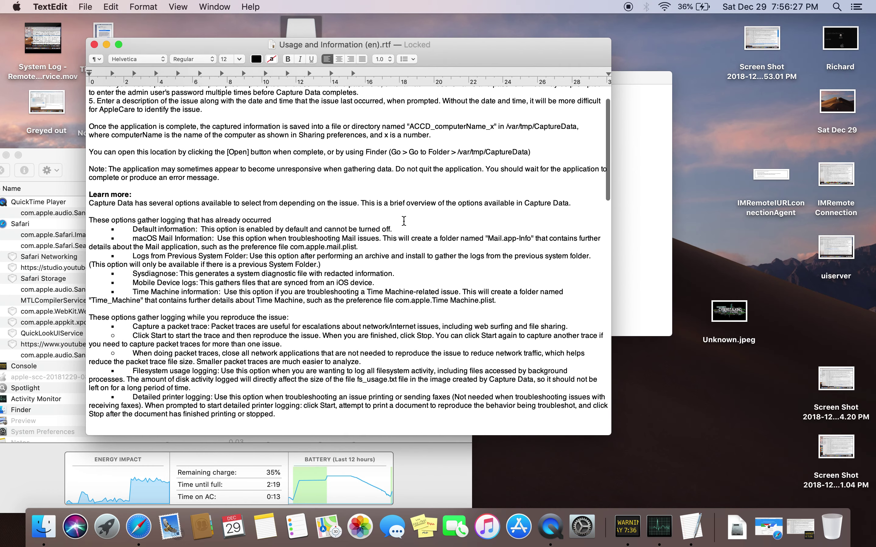
scroll(404, 221, "down", 20)
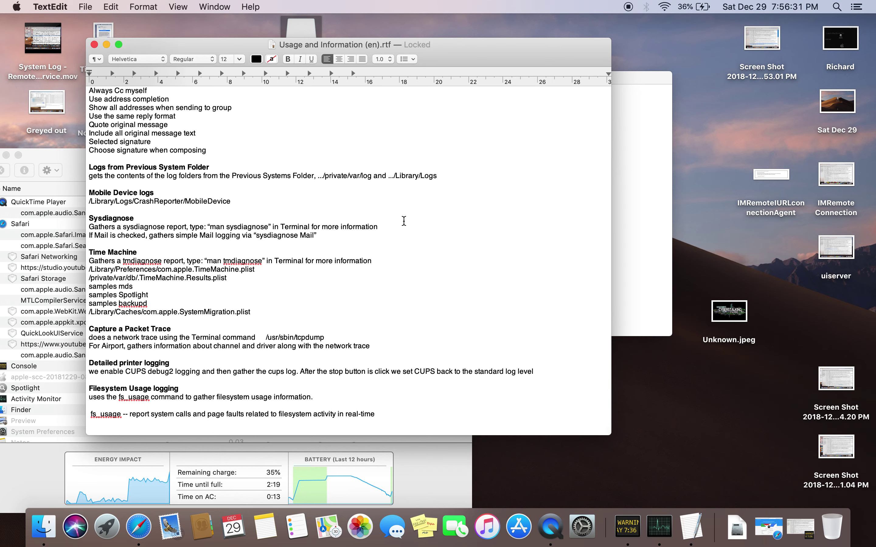
scroll(404, 221, "down", 1)
scroll(404, 221, "up", 15)
scroll(404, 221, "up", 8)
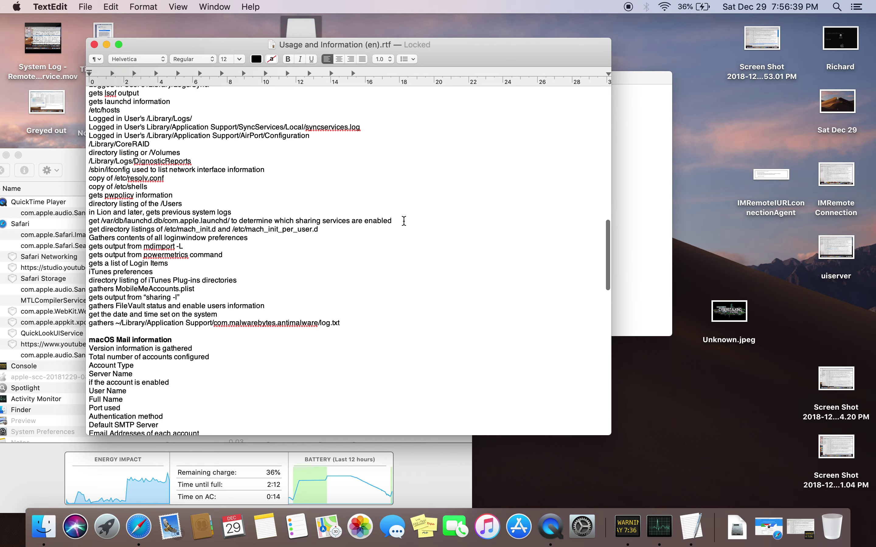
scroll(404, 221, "up", 15)
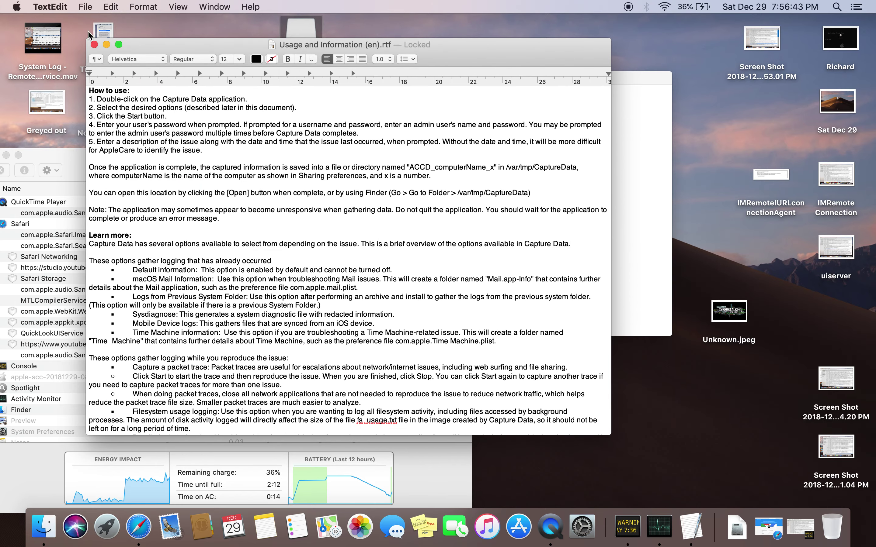
left_click(94, 44)
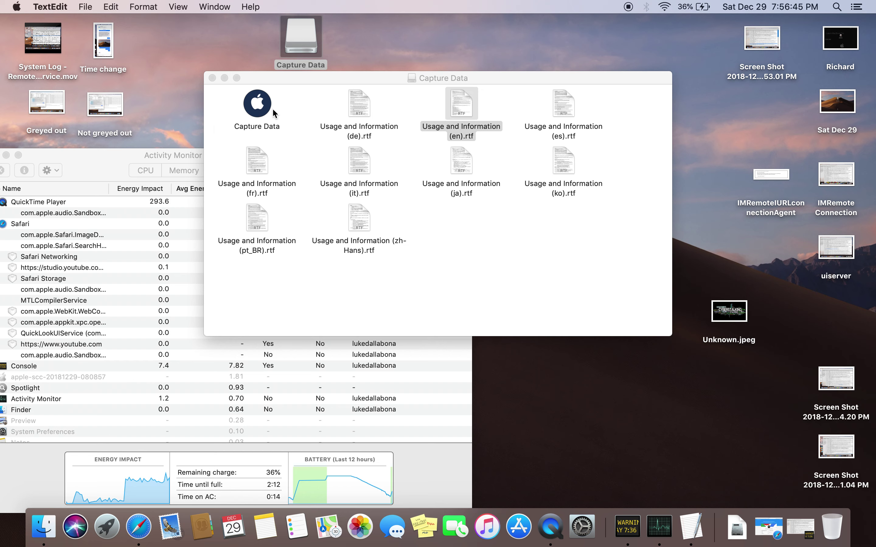
Launch the Capture Data app from the disk image, allow it to open, close the disk window, and accept the software license agreement.
double_click(256, 105)
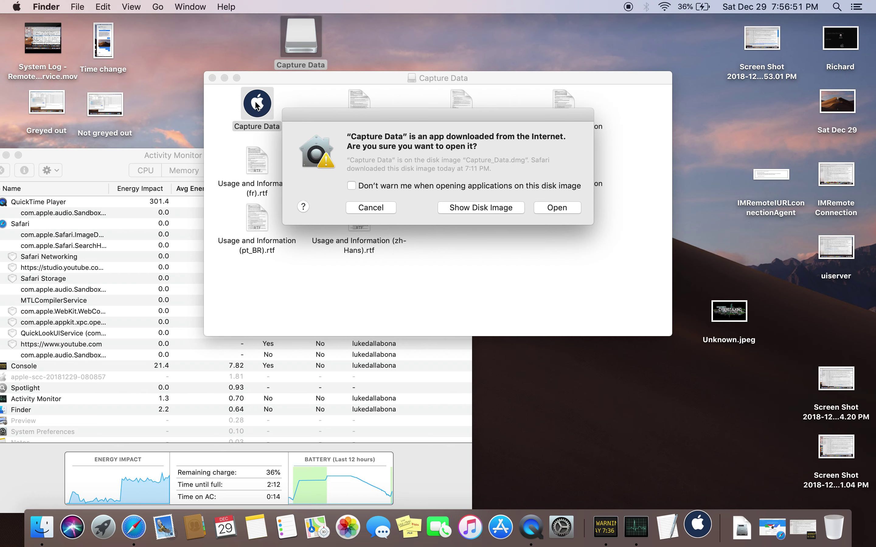
left_click(557, 208)
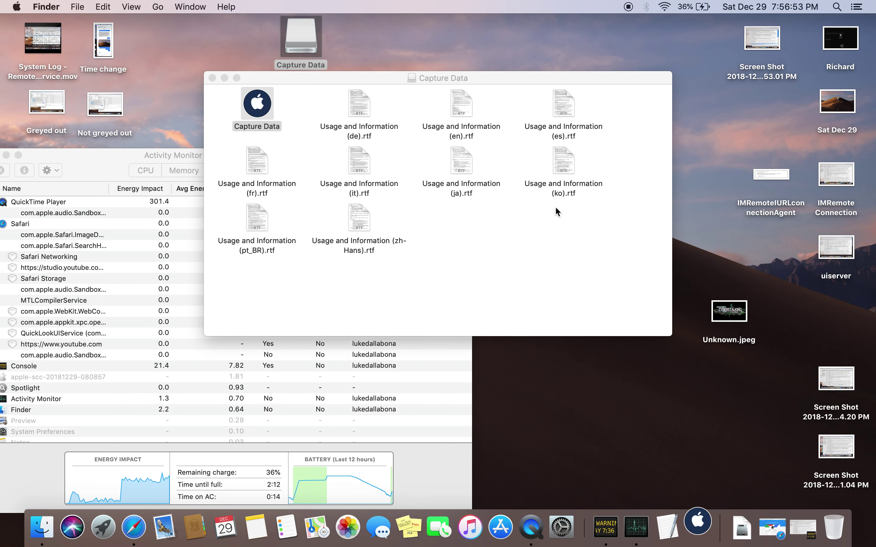
left_click(258, 108)
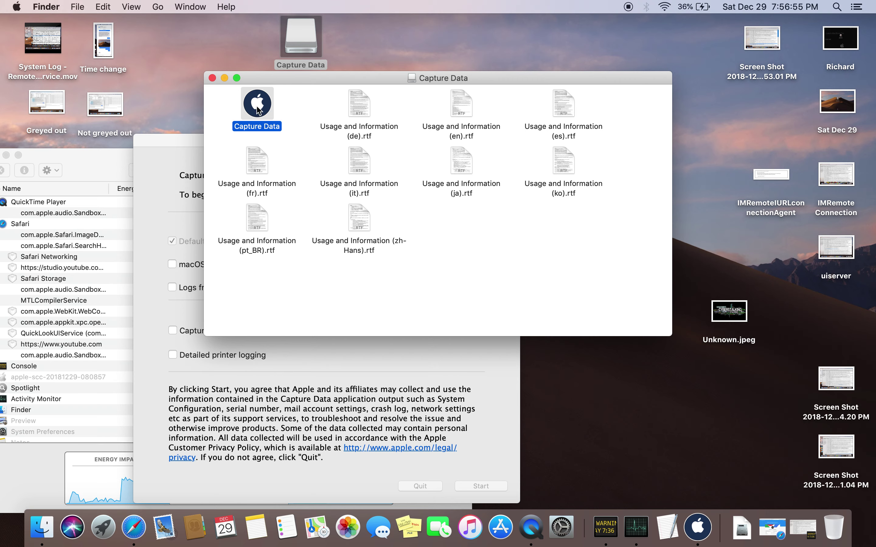
left_click(212, 77)
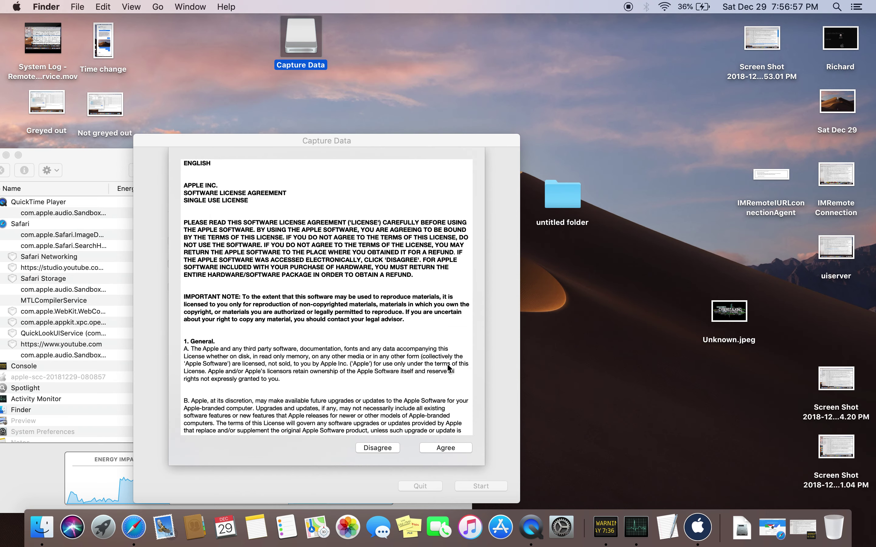
left_click(453, 448)
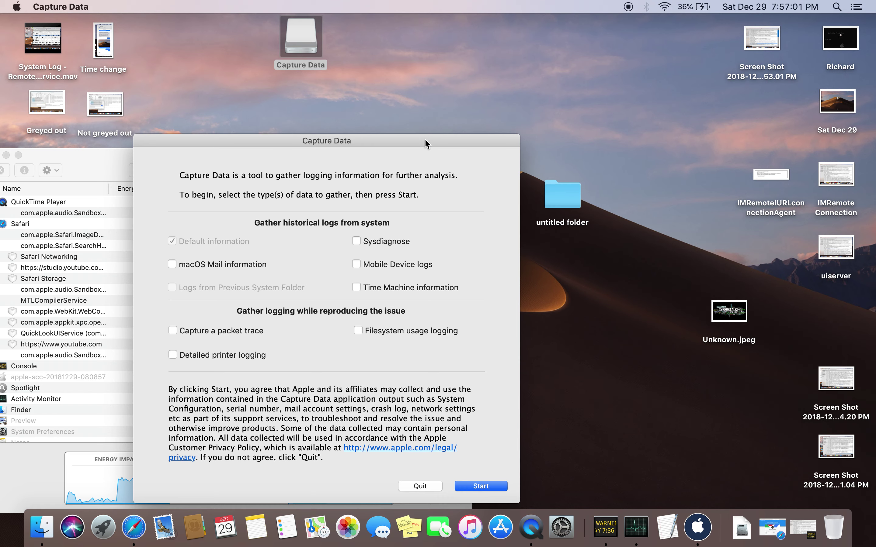
Move the Capture Data window aside, start gathering the default information, and authorize it with the administrator password.
left_click_drag(426, 144, 728, 22)
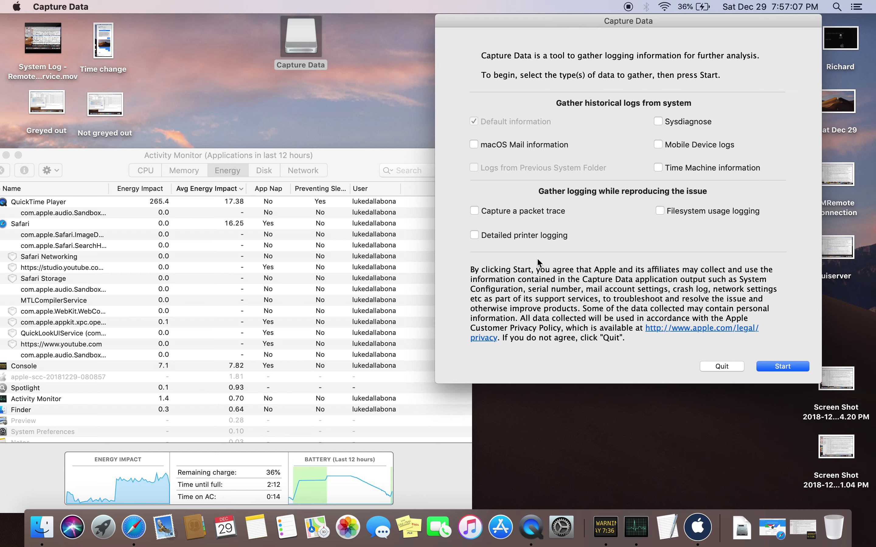
left_click(780, 366)
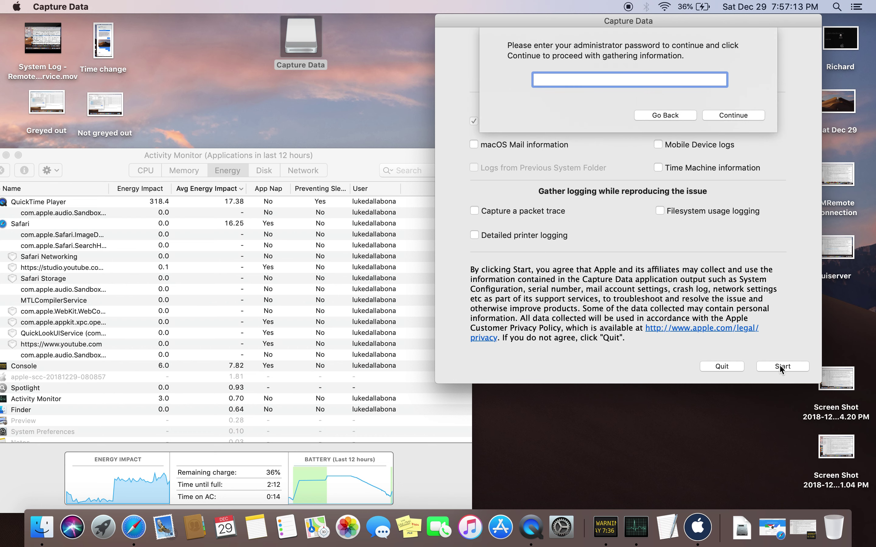
type("••••••")
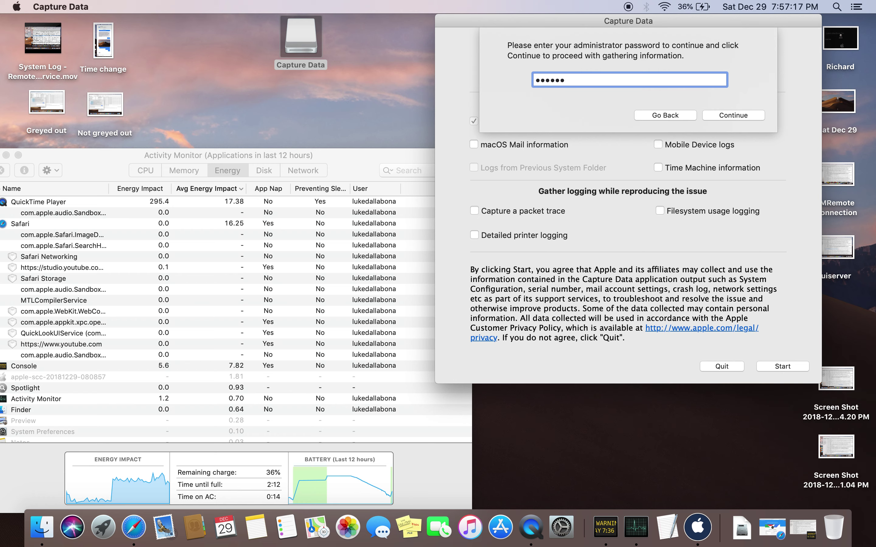
left_click(729, 115)
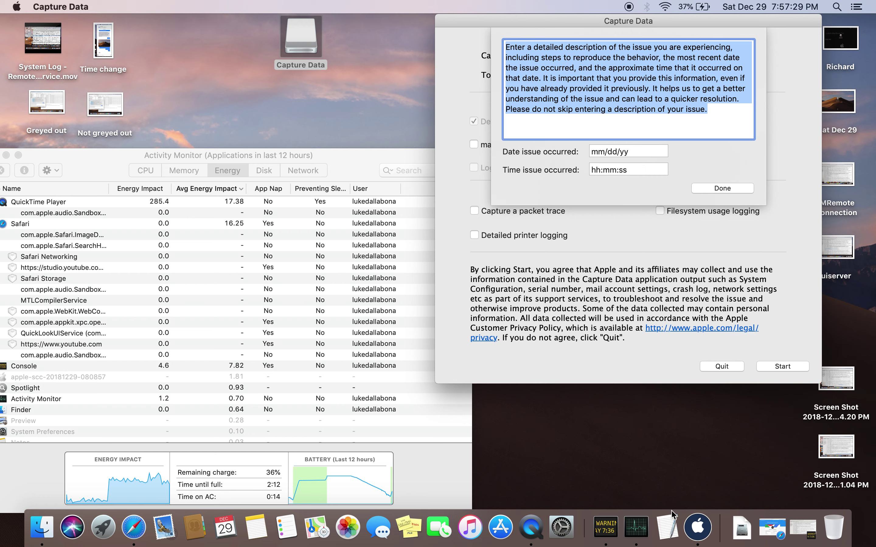
Bring up the Console system.log, highlight the 19:56:59 IMRemoteURLConnectionAgent entry, minimize the log, and move Activity Monitor fully into view.
left_click(800, 532)
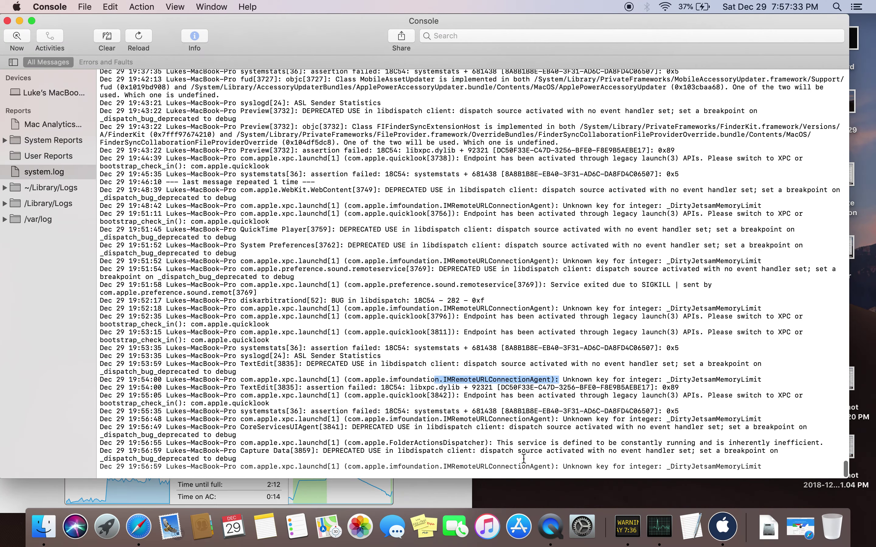
left_click_drag(568, 466, 437, 467)
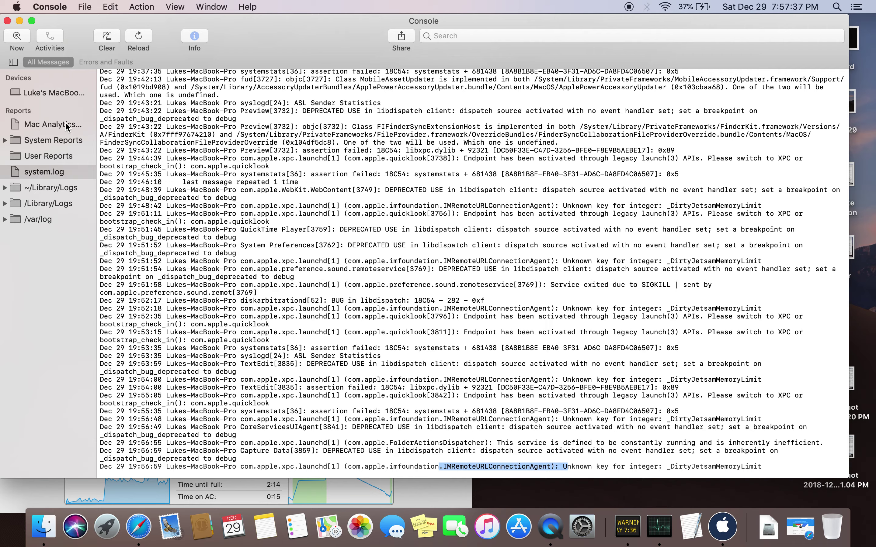
left_click(19, 21)
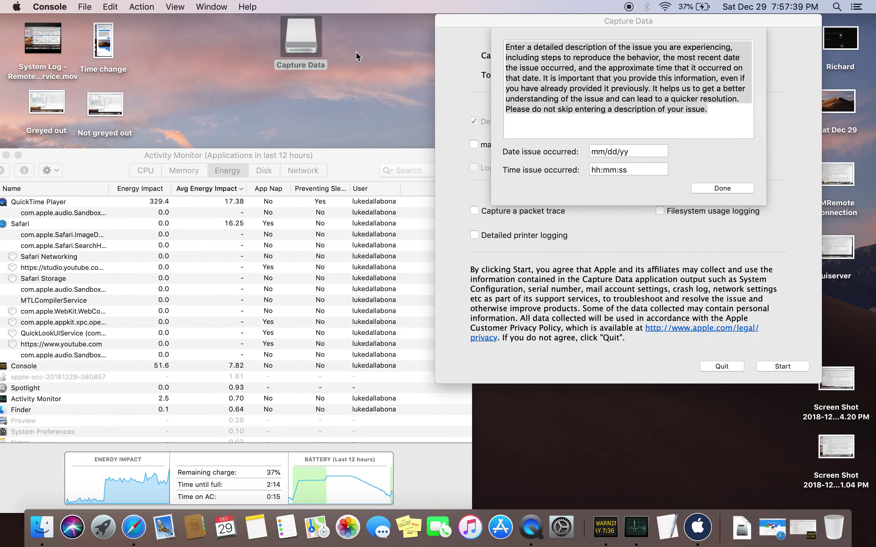
left_click_drag(346, 169, 364, 129)
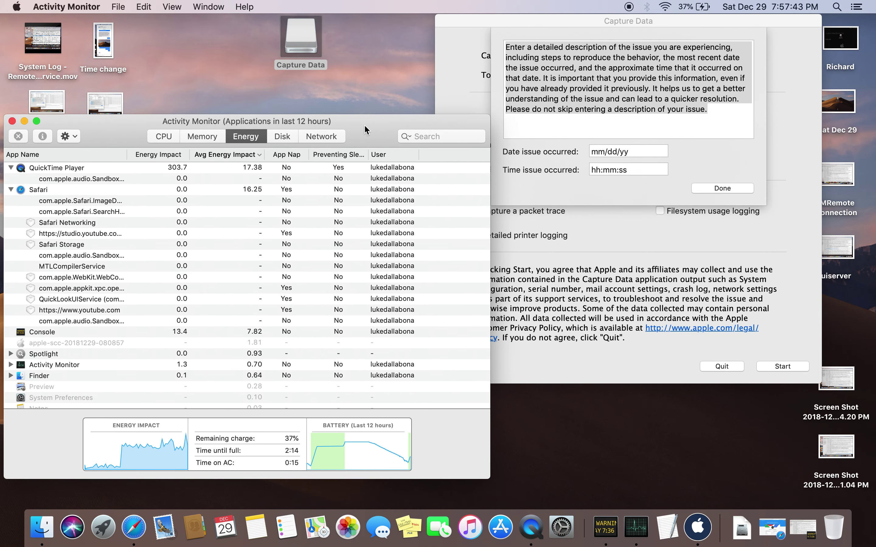
Clear the placeholder text from the issue description in Capture Data.
left_click(715, 111)
left_click_drag(717, 112, 507, 41)
key("BackSpace")
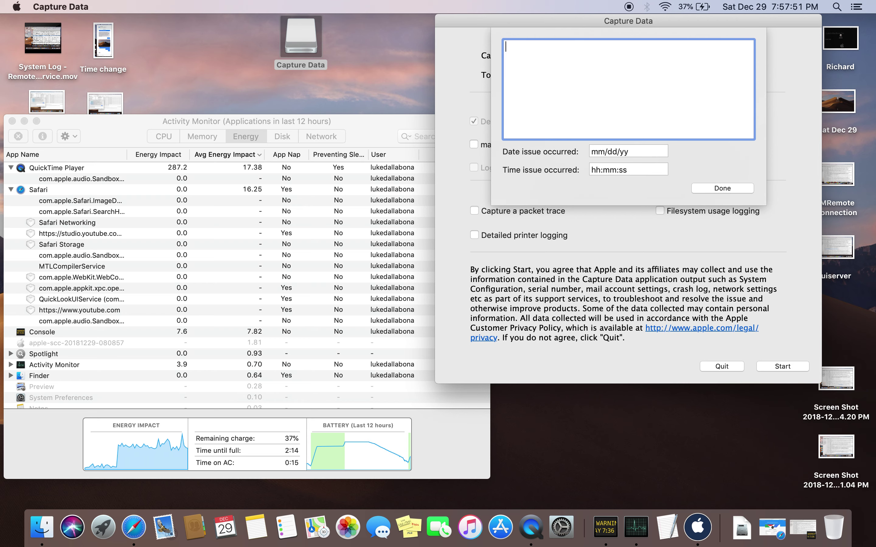
Open the 7.53.01 PM screenshot from the desktop and arrange it beside the Capture Data window so both are readable.
left_click_drag(736, 21, 648, 21)
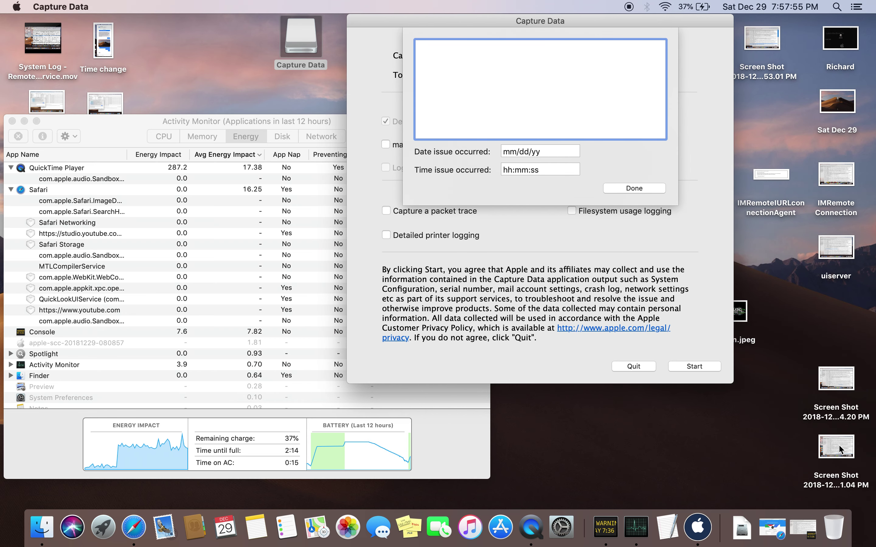
mouse_move(689, 19)
left_mouse_down()
mouse_move(623, 18)
mouse_move(701, 23)
mouse_move(692, 20)
left_mouse_up()
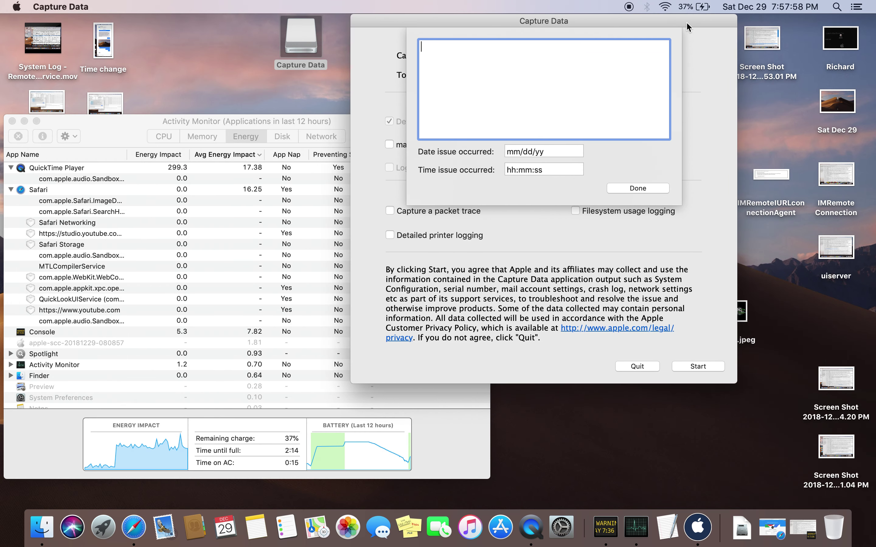
double_click(764, 34)
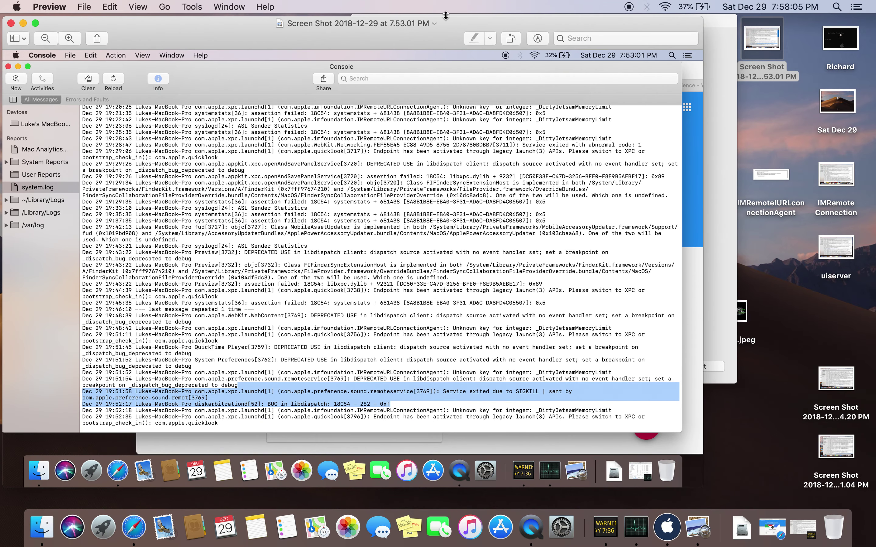
left_click_drag(503, 28, 455, 6)
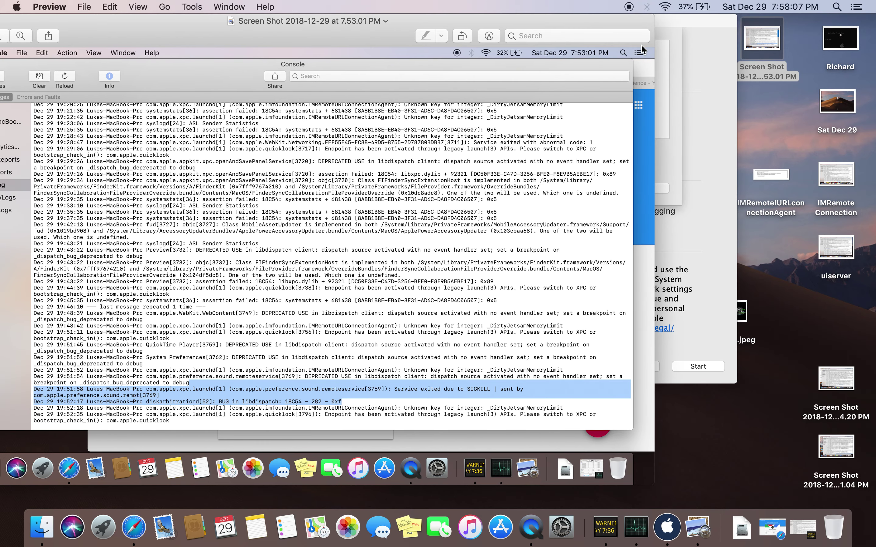
left_click(698, 64)
left_click_drag(398, 22, 491, 21)
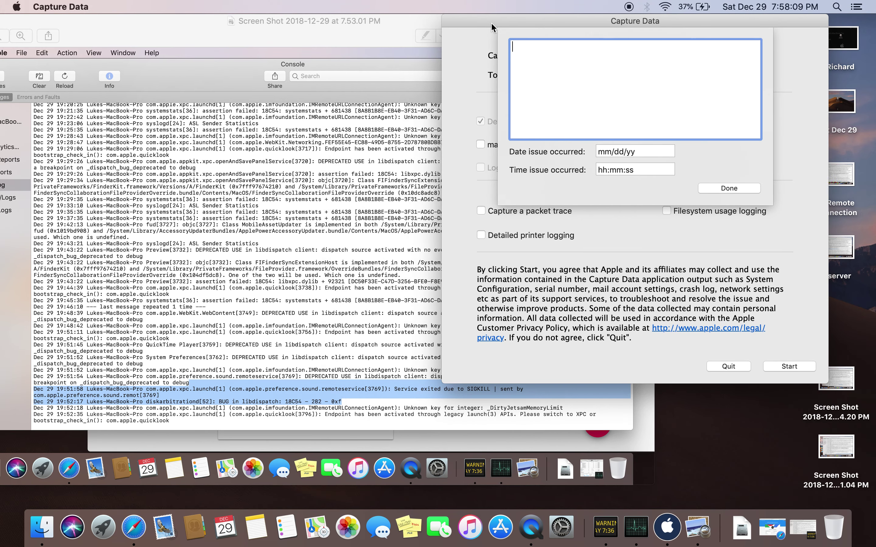
Begin the issue description with "On Dec 29, 2018, 19.51.58 - I saw this line in my System Log".
type("at")
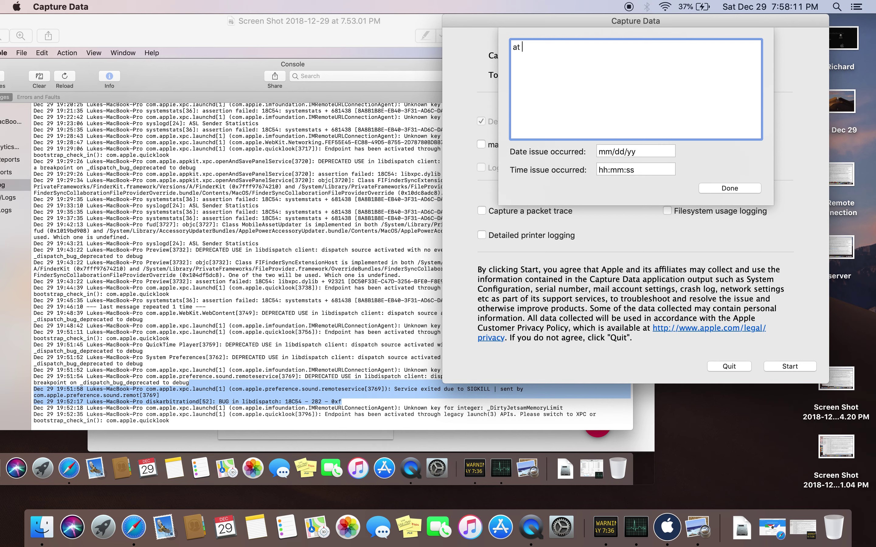
key("BackSpace")
key("BackSpace")
type("On th")
key("BackSpace")
key("BackSpace")
type("Dec 29, 2018, 19")
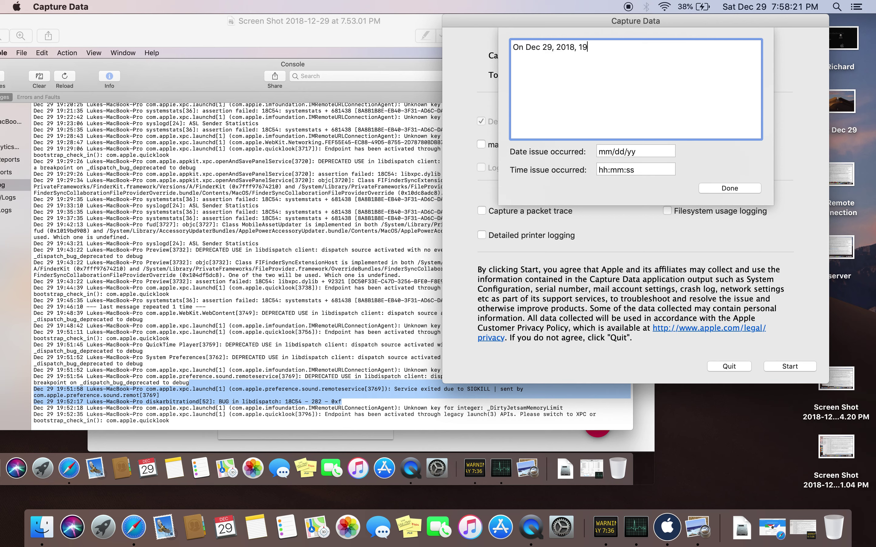
type(".51.58 - I saw this line in")
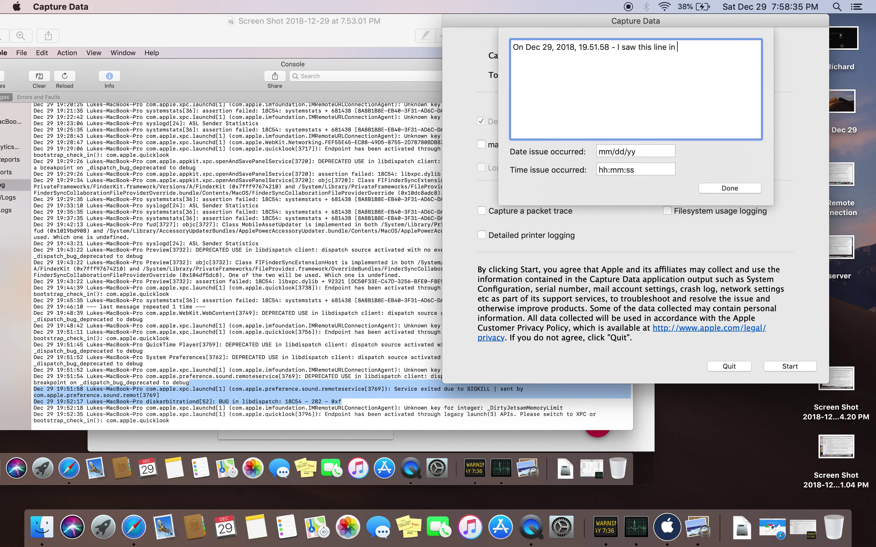
type(" my System Log")
Continue the description with the log entry "(com.apple.preference.sound.remoteservice[3769]).
type("\"(com.")
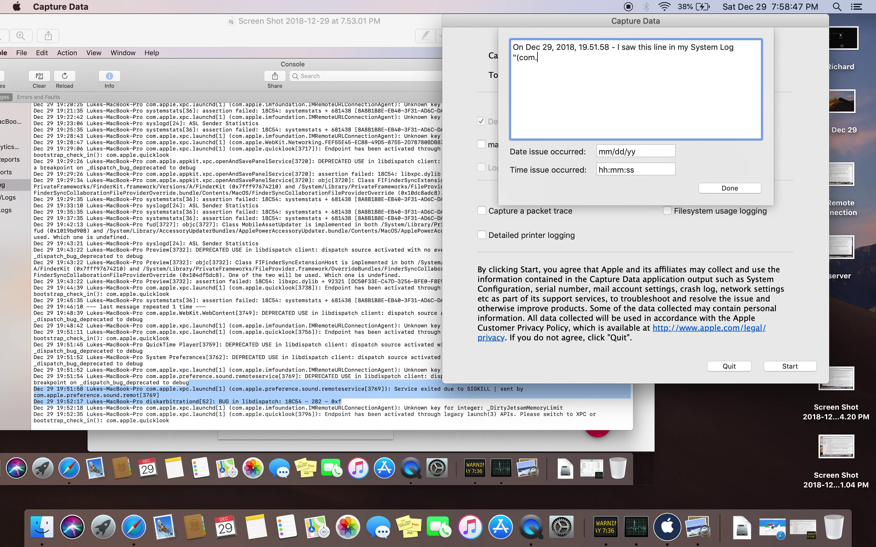
type("apple.preference.sound.remoteservice")
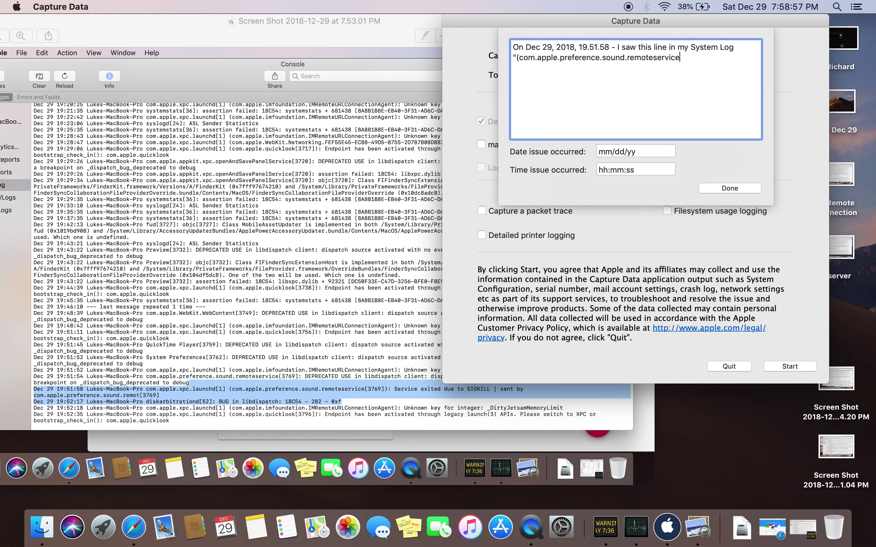
type("[")
type("3769])")
type("Service")
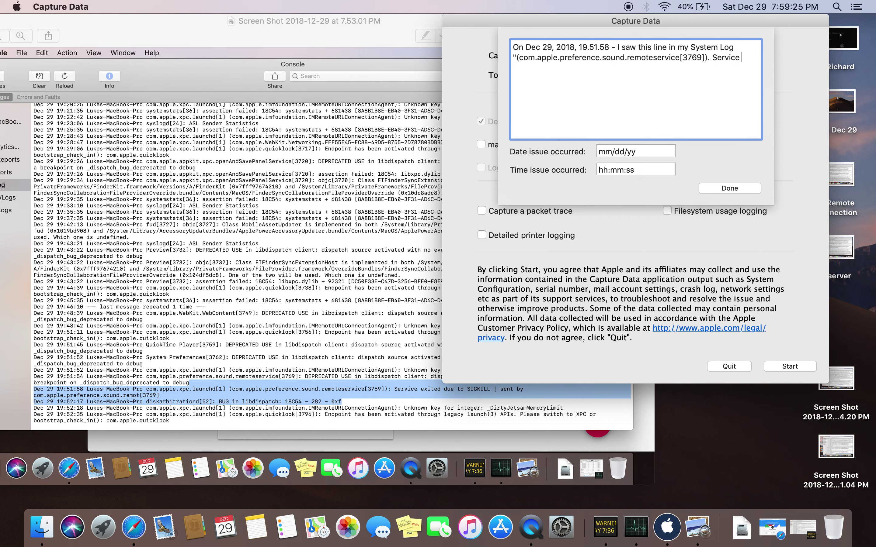
key("BackSpace")
key("BackSpace")
key("BackSpace")
key("BackSpace")
key("BackSpace")
key("BackSpace")
key("BackSpace")
key("BackSpace")
key("super+a")
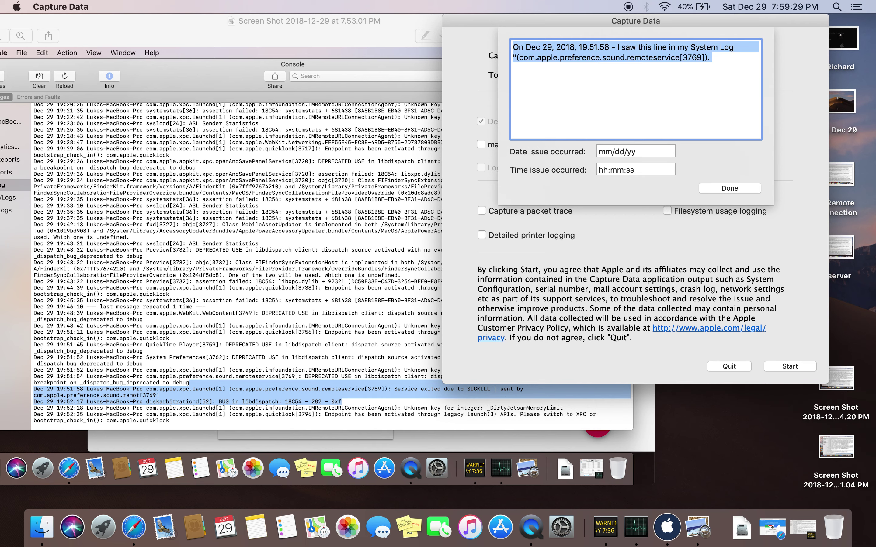
left_click(732, 59)
key("super+a")
left_click(722, 63)
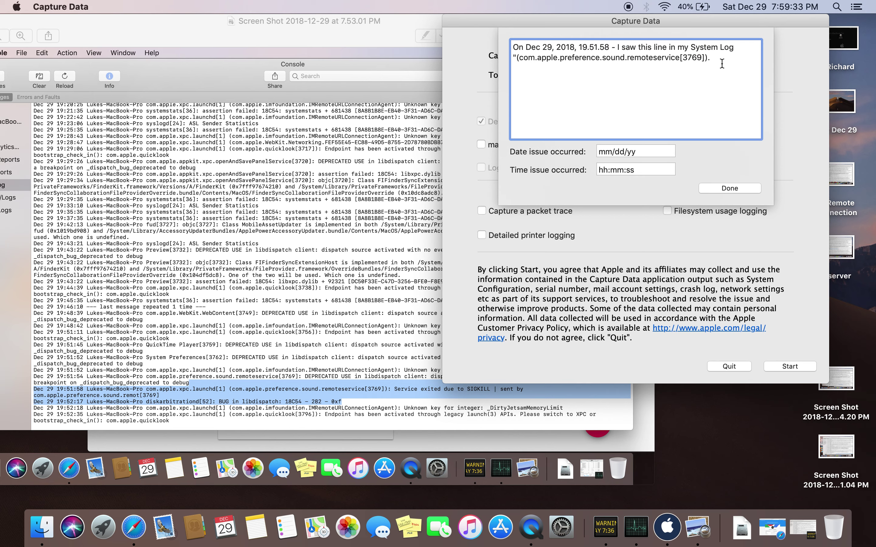
key("super+a")
left_click(720, 64)
left_click(368, 247)
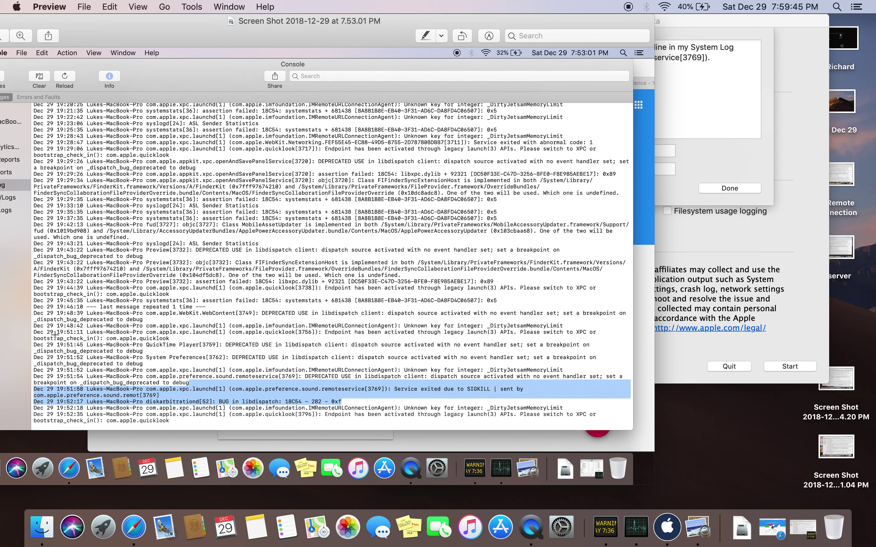
left_click(698, 109)
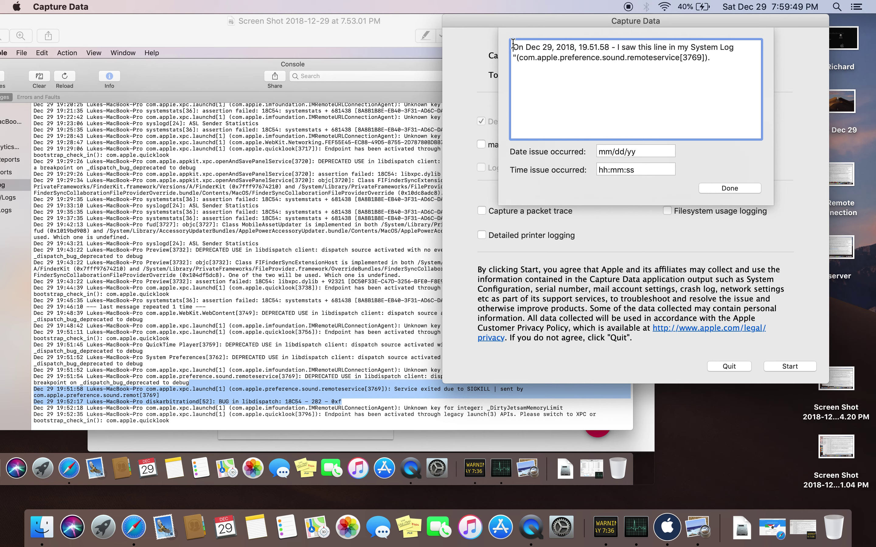
key("super+a")
Append to the description: I continuously see: "IMRemoteURLConnectionAgent." As well,.
left_click(545, 82)
type("I continuously see: \"")
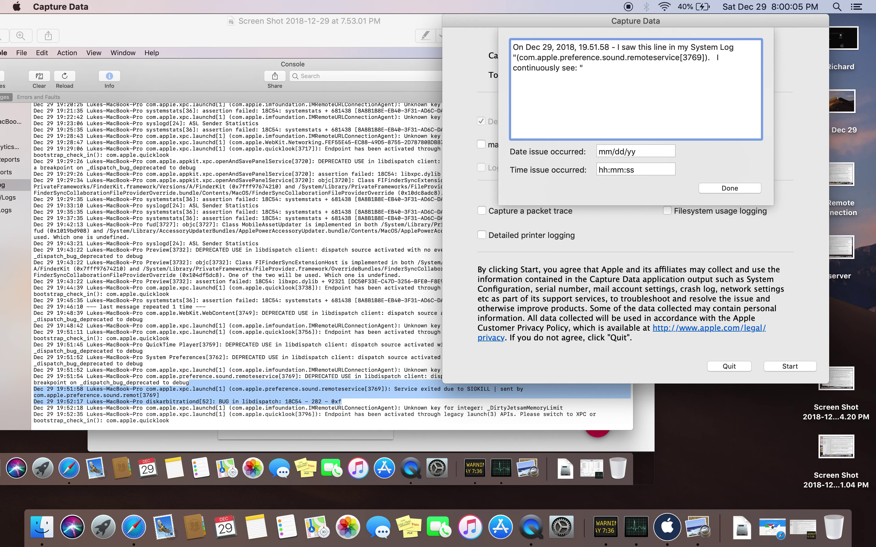
type("IMRemoteURLConnect")
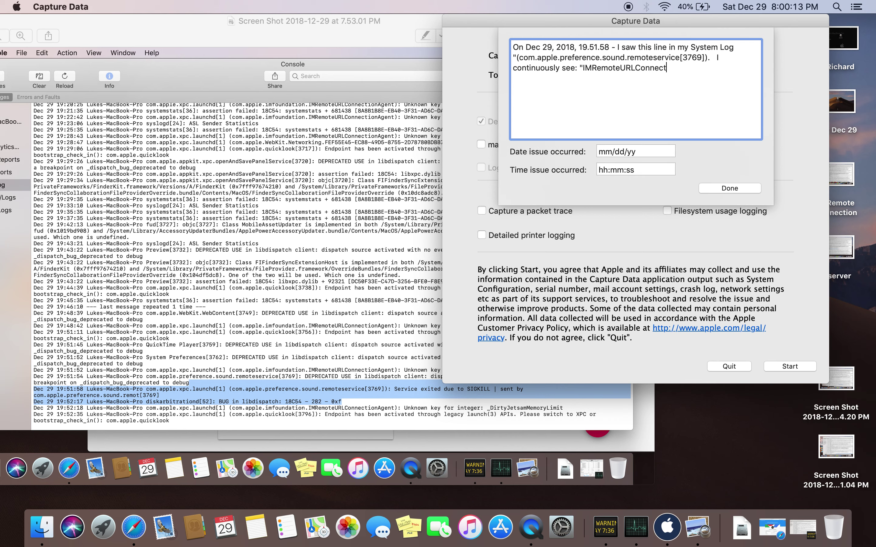
type("ionAgent\"")
key("BackSpace")
key("BackSpace")
type("\"  A")
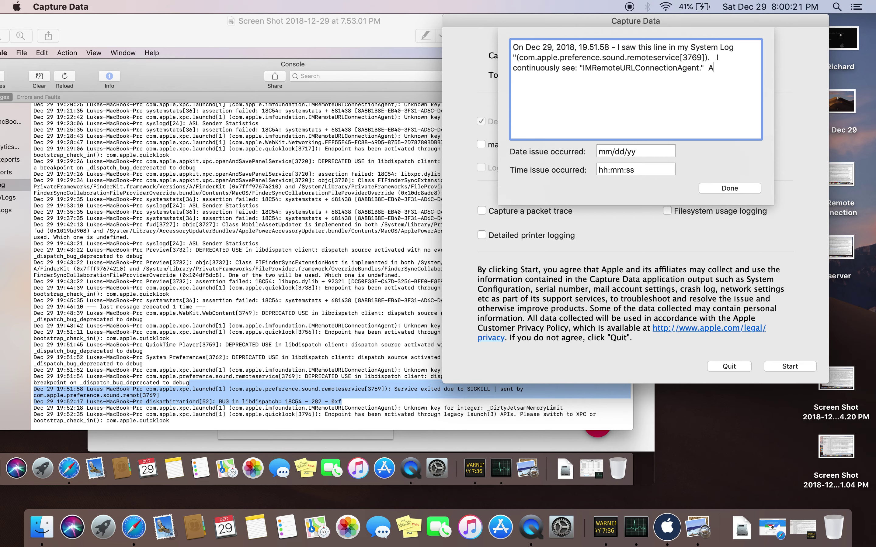
type("s well,")
Move Capture Data off the desktop icons and check the 7.24.20 PM and 7.51.04 PM screenshots for log entries, closing each one.
left_click_drag(772, 21, 516, 24)
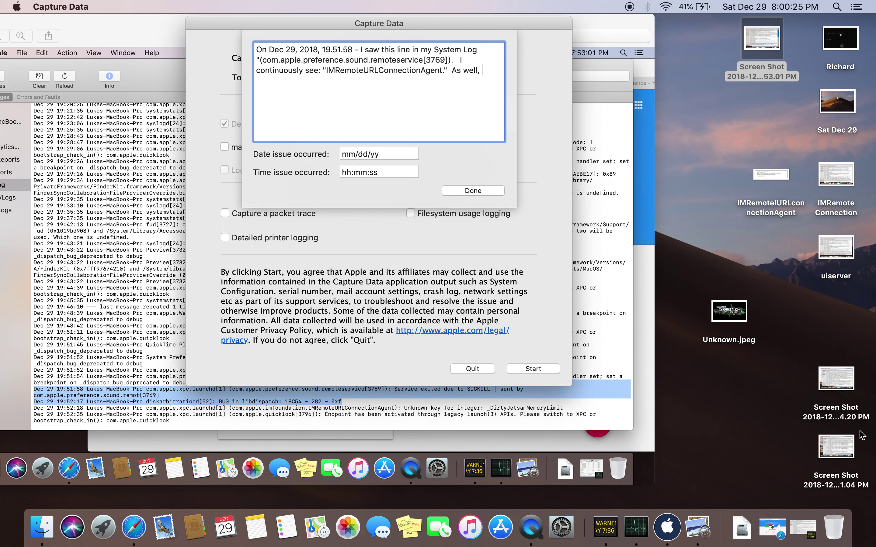
left_click(837, 383)
double_click(837, 383)
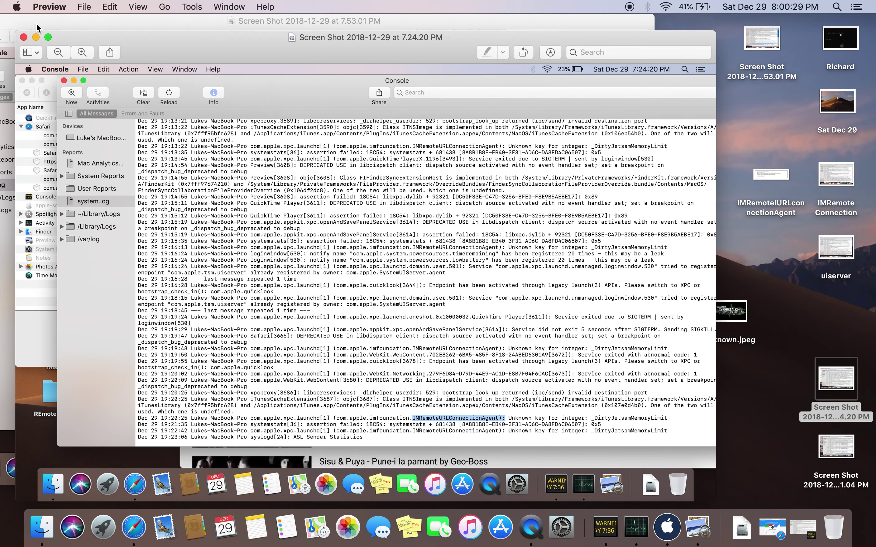
left_click(36, 36)
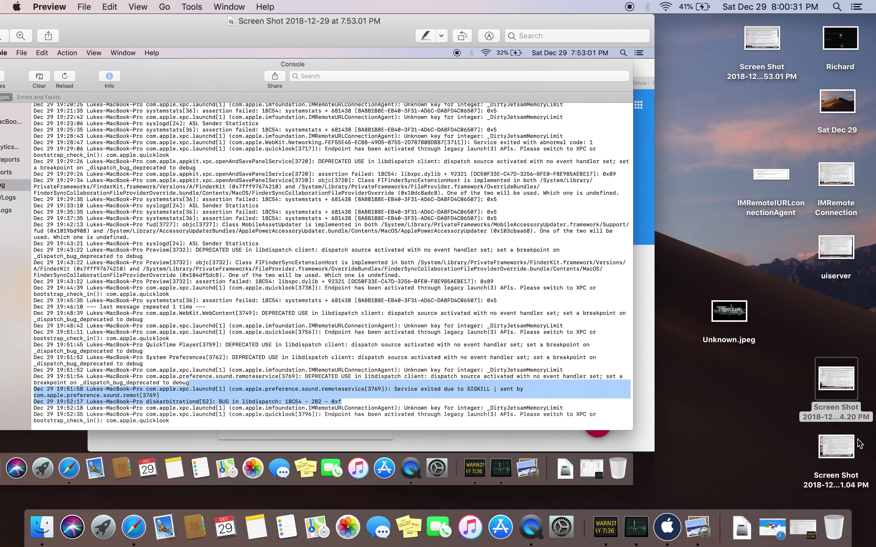
double_click(842, 450)
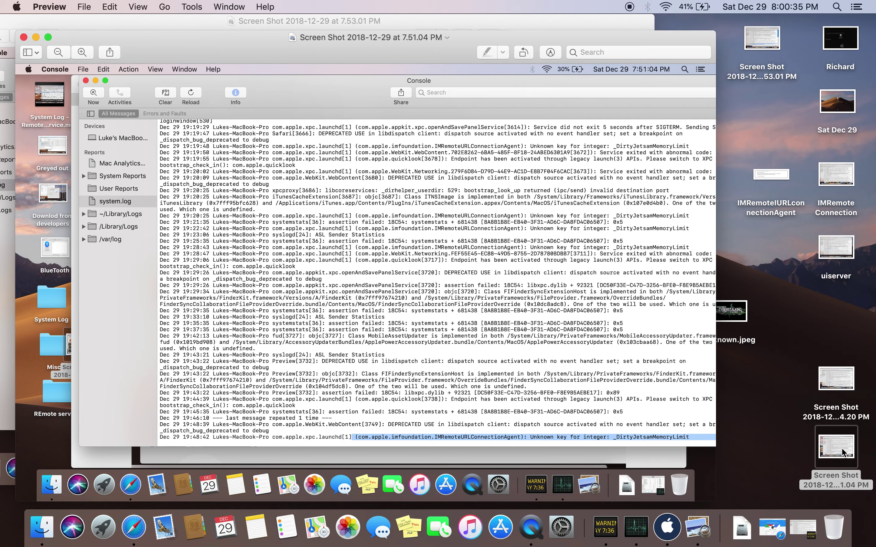
left_click(23, 38)
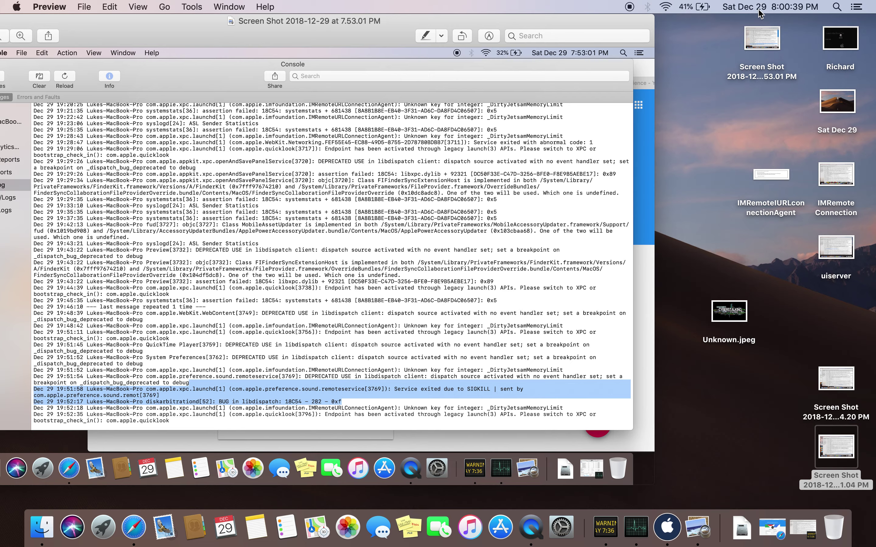
Open the uiserver screenshot, close the 7.53.01 PM screenshot, and place uiserver where its highlighted log line shows alongside Capture Data.
left_click(836, 248)
double_click(835, 248)
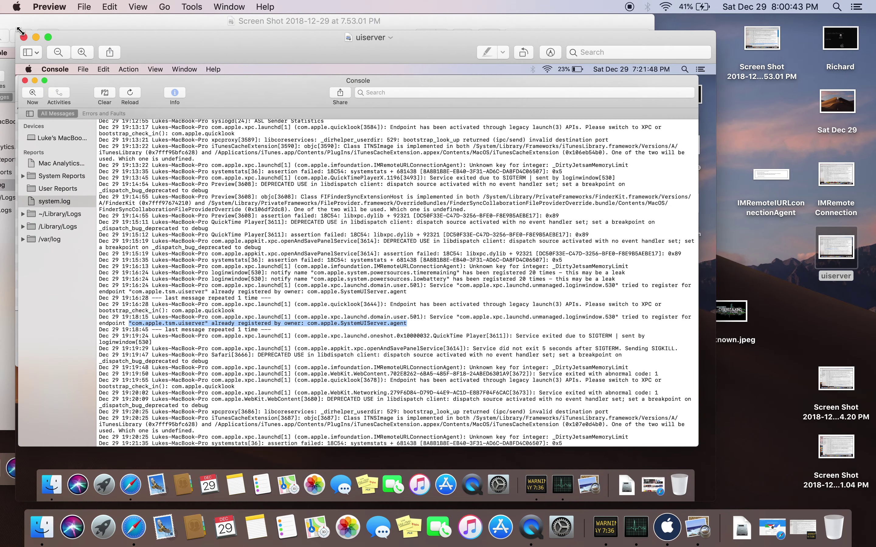
left_click(23, 36)
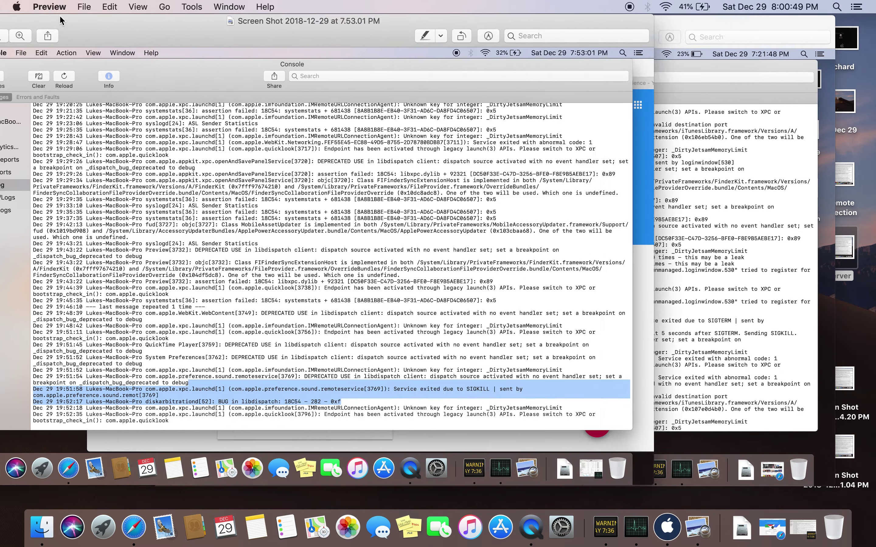
left_click(143, 22)
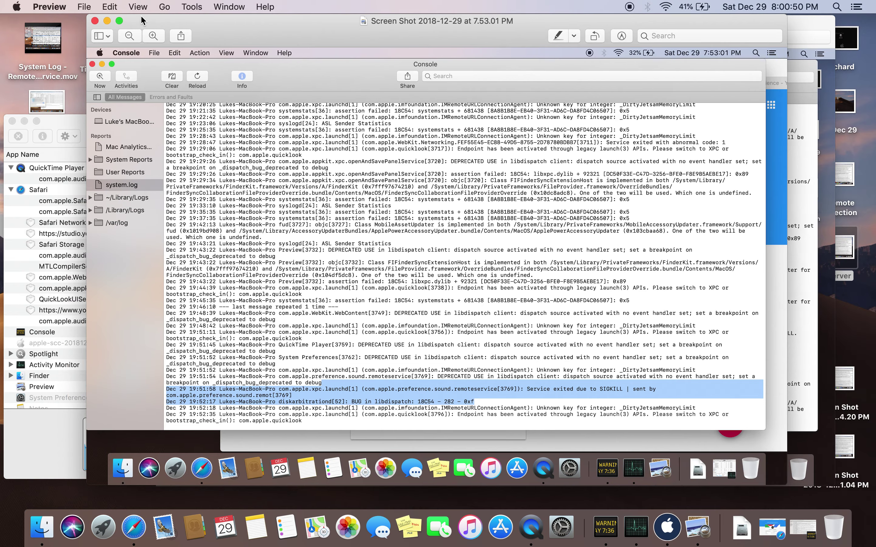
left_click(95, 21)
left_click_drag(419, 18, 683, 95)
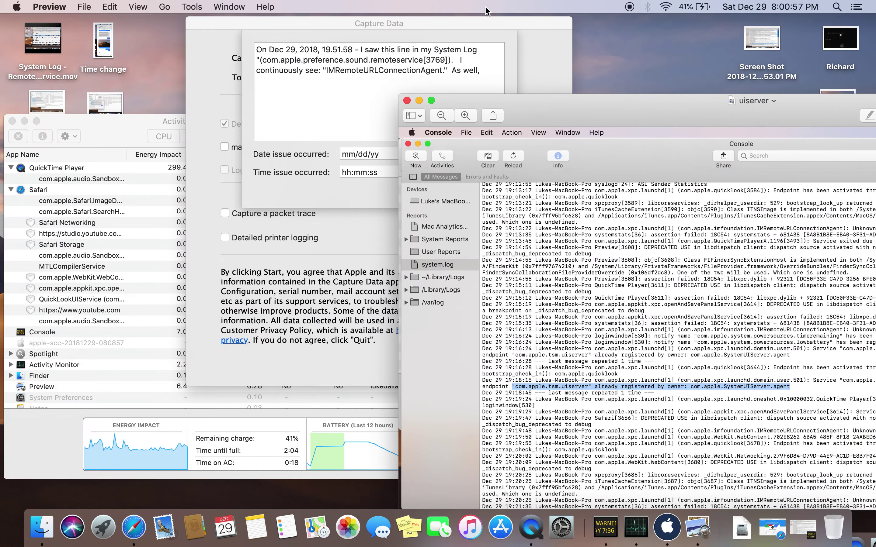
left_click_drag(568, 114, 265, 125)
Extend the issue description with "on December 29, at 19.18.15," following "As well,".
left_click(475, 97)
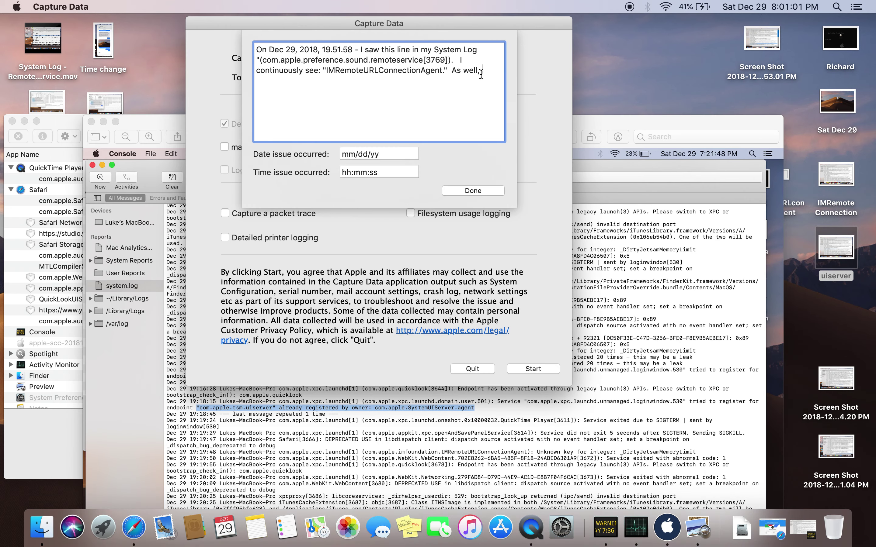
type("I ")
type(" at 19.18.15,")
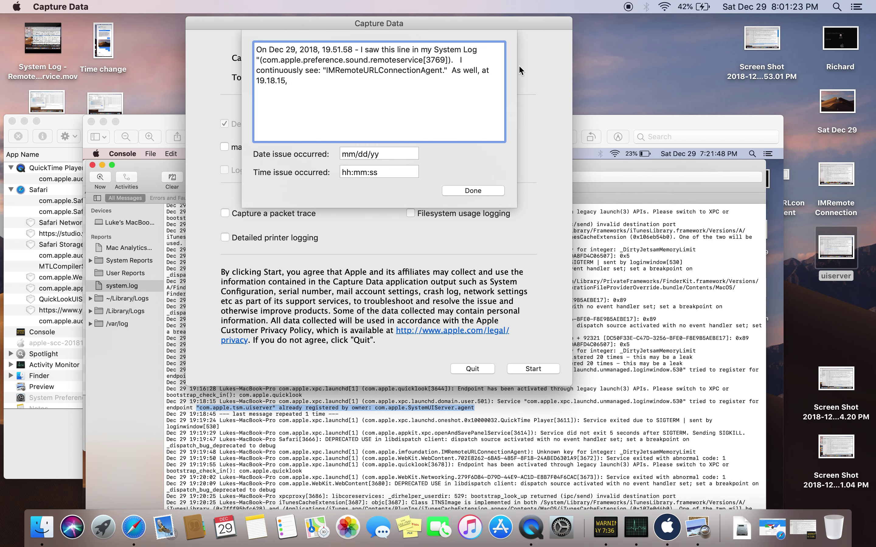
left_click(482, 69)
type("on December 2")
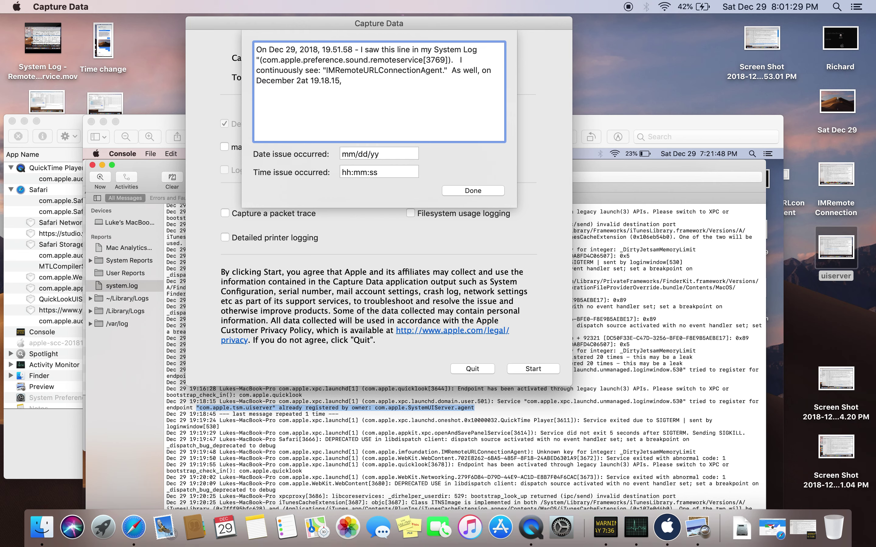
type("9,")
Append to the description: I saw "com.apple.tsm.uniserver" already registered by owner: com.apple.SystemUIServer.agent.
left_click(374, 83)
type("I saw\"")
key("BackSpace")
type("\"com.apple.t")
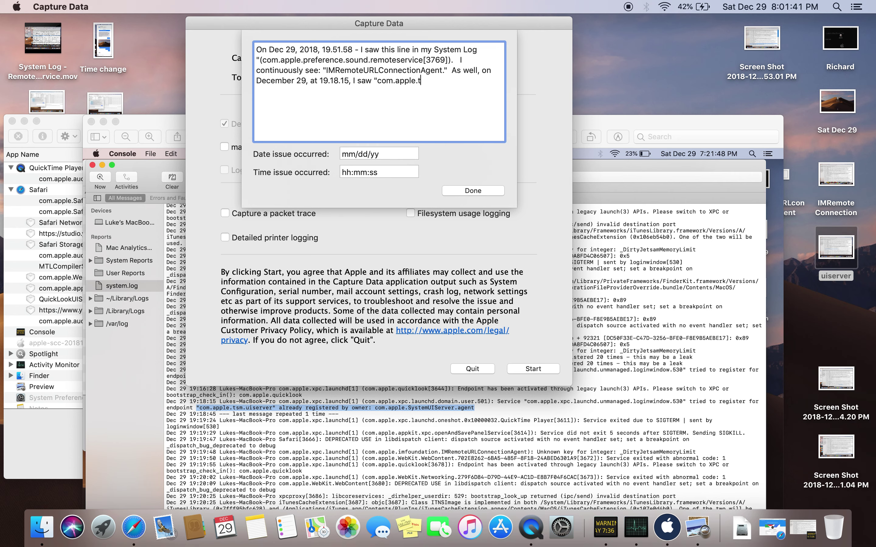
type("sm.uniserveralready registere")
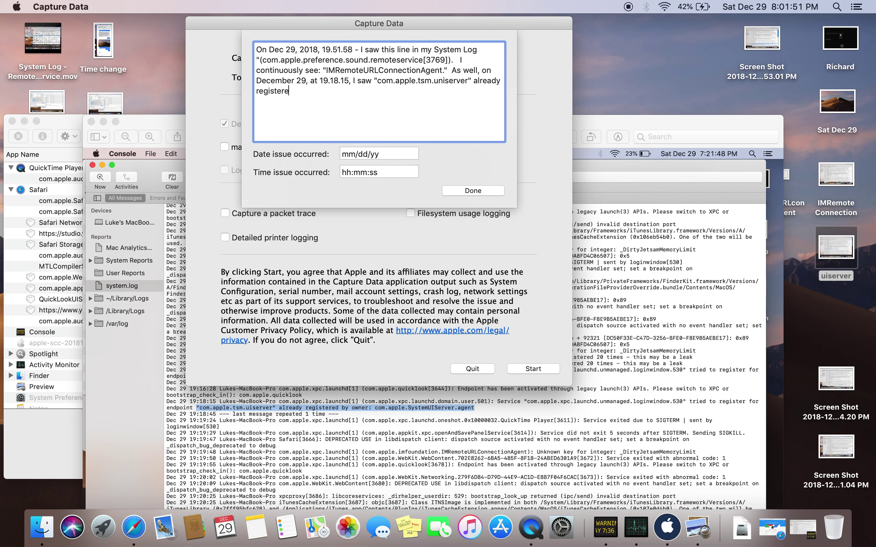
type("d by owner: com.apple.System")
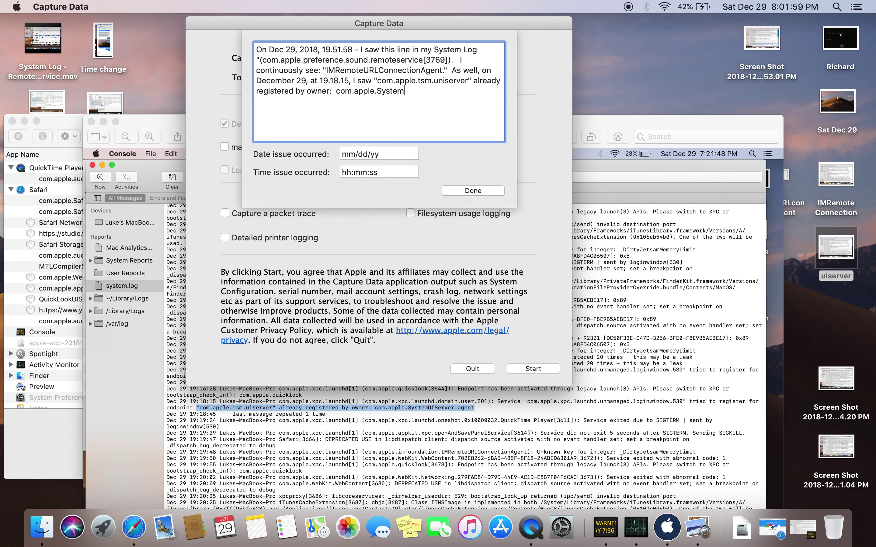
type("UIServer.agent")
key("BackSpace")
key("BackSpace")
key("BackSpace")
key("BackSpace")
type("gent")
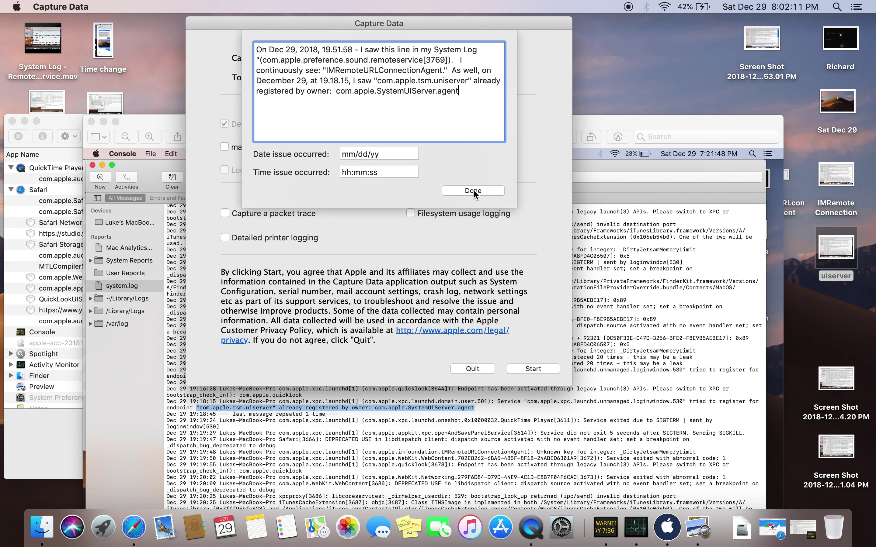
Set the date the issue occurred to 12/29/18.
left_click(395, 155)
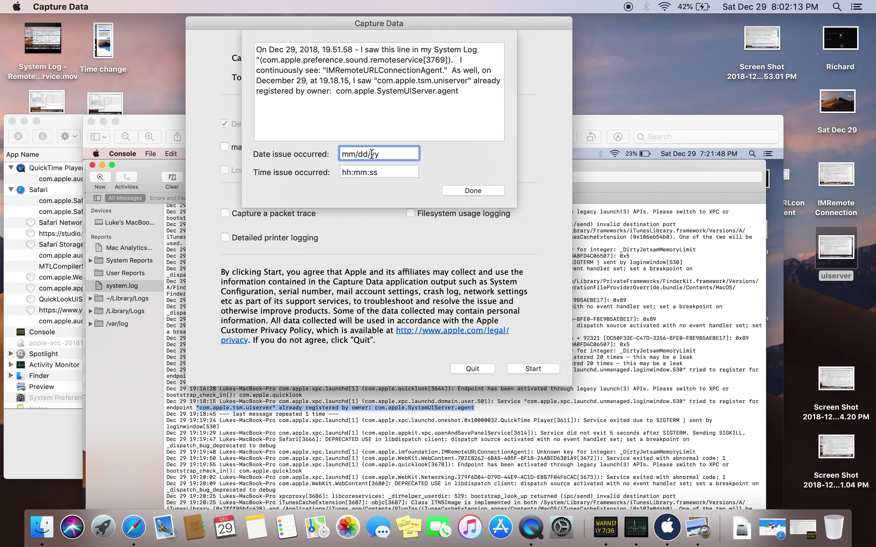
left_click(357, 154)
key("BackSpace")
key("BackSpace")
type("12")
left_click(363, 154)
key("BackSpace")
key("BackSpace")
type("2")
key("shift+Left")
key("shift+Left")
key("BackSpace")
type("18")
Set the time the issue occurred to 19:51:58.
left_click(350, 173)
key("BackSpace")
key("BackSpace")
type("19")
left_click(371, 172)
key("BackSpace")
key("BackSpace")
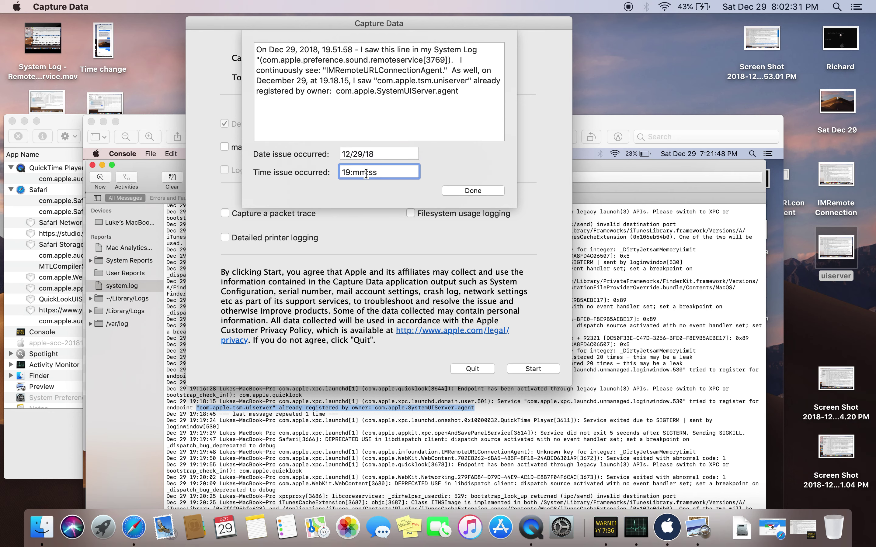
type("51")
left_click(376, 172)
key("BackSpace")
key("BackSpace")
type("58")
Close the uiserver screenshot and check the 7.51.04 PM screenshot for the log entry, closing it as well.
left_click(134, 407)
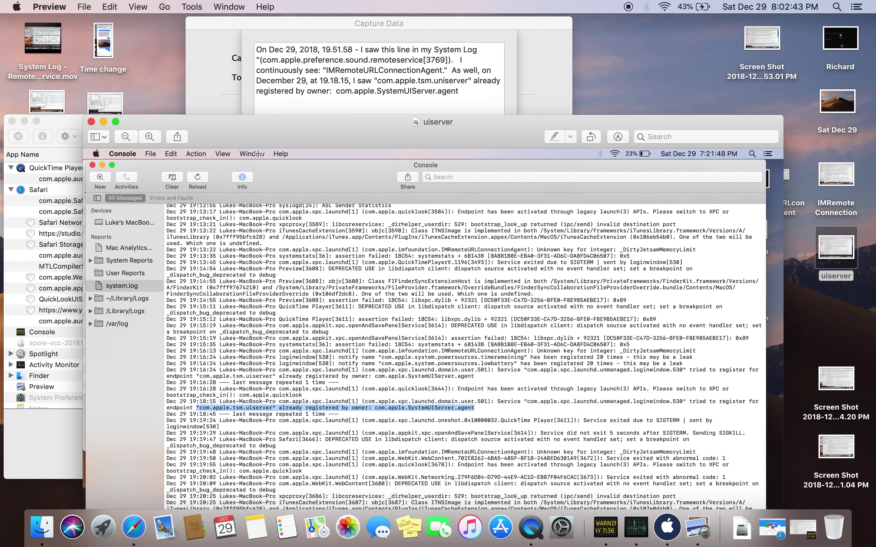
left_click_drag(281, 141, 326, 4)
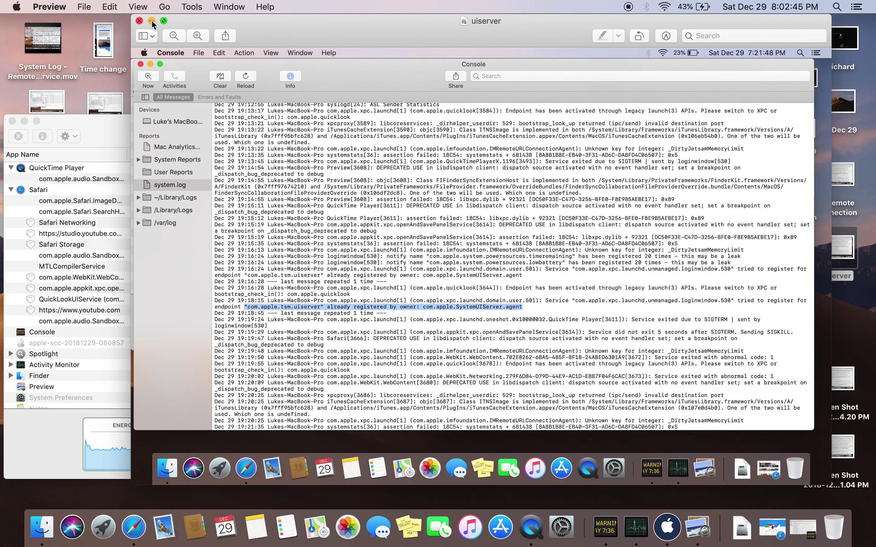
left_click(139, 21)
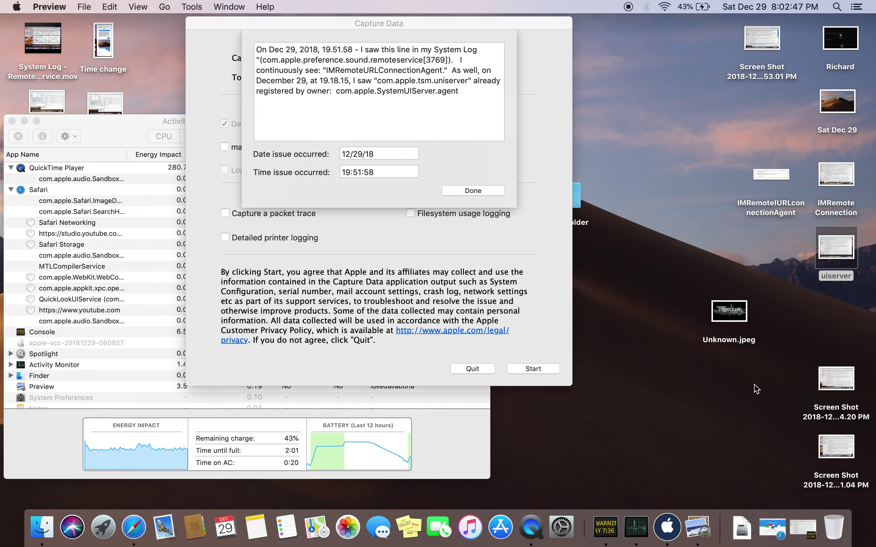
double_click(838, 441)
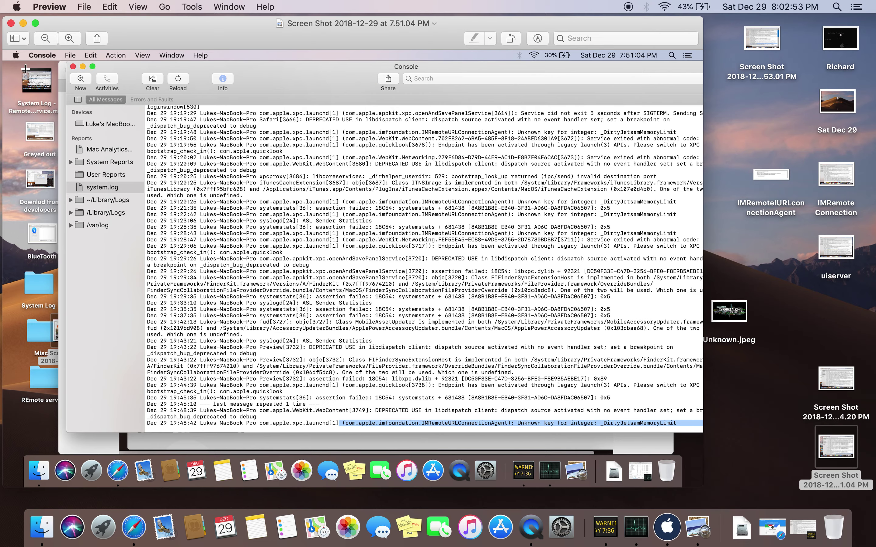
left_click(11, 23)
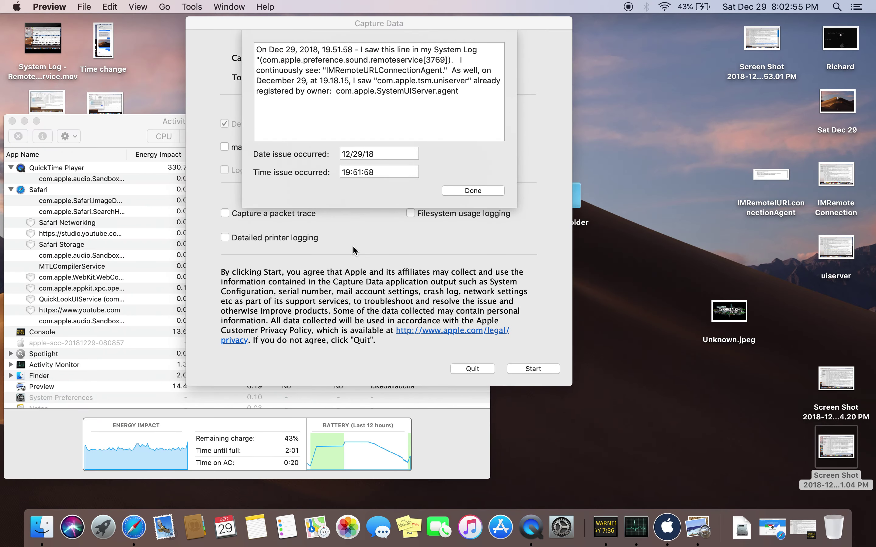
Highlight the 19:51:58 SIGKILL entry in Console's system.log, take a full-screen screenshot, and check the saved image.
left_click(815, 541)
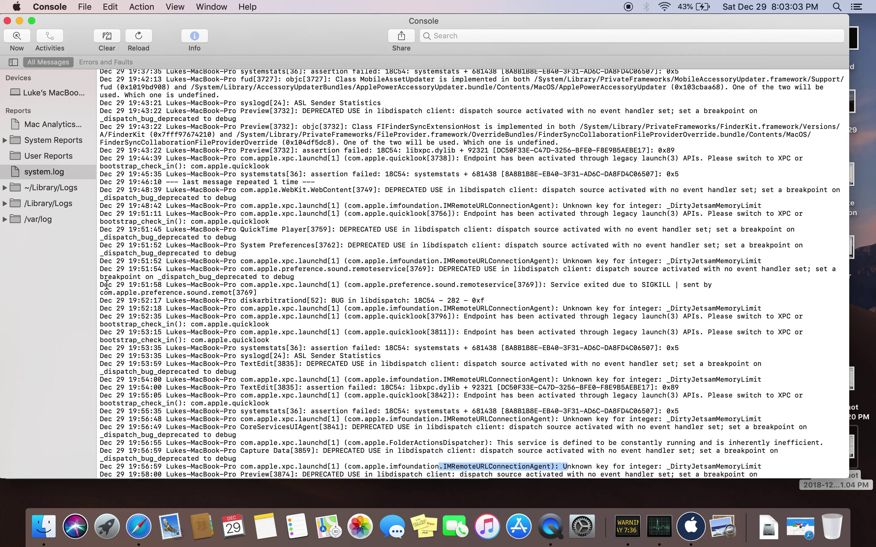
left_click_drag(100, 285, 736, 291)
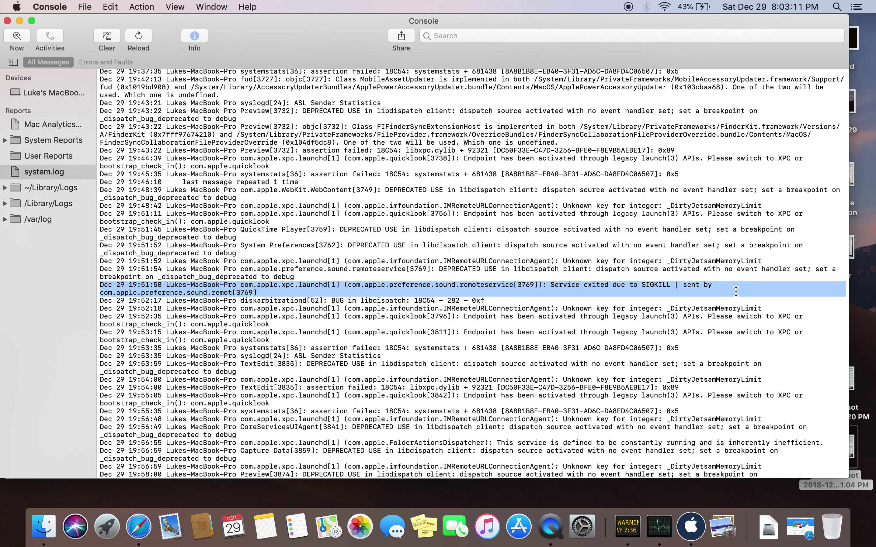
key("super+shift+3")
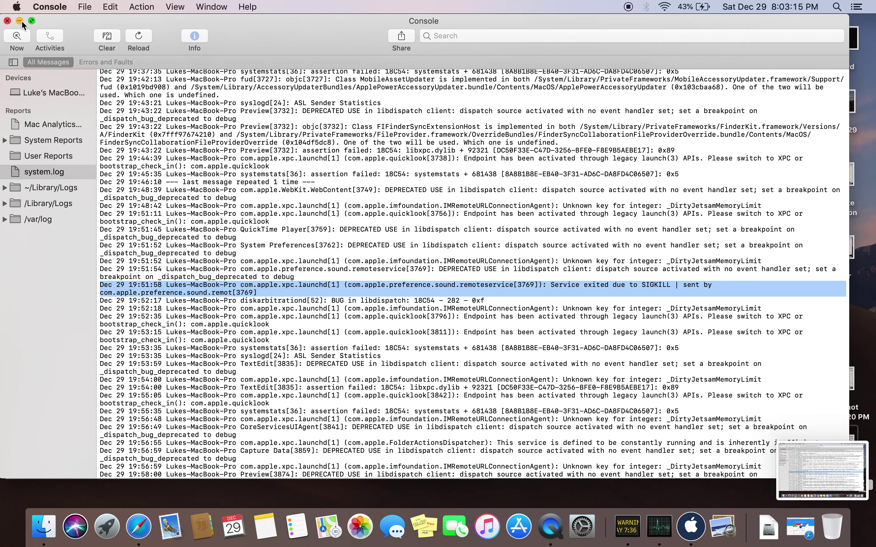
scroll(413, 371, "down", 3)
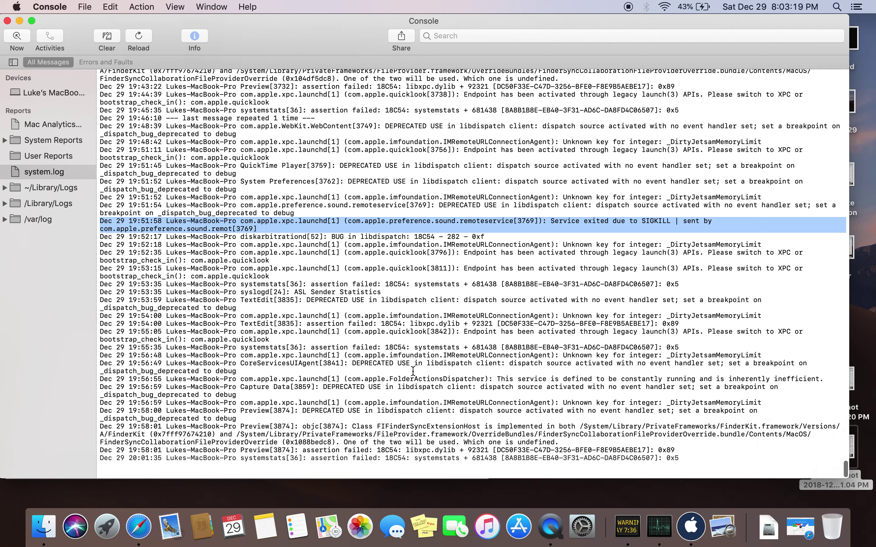
left_click(19, 20)
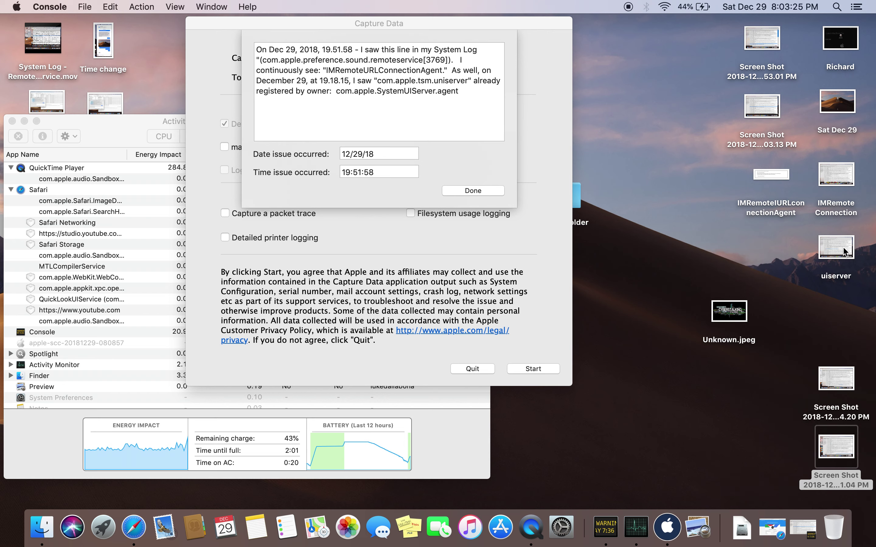
double_click(762, 110)
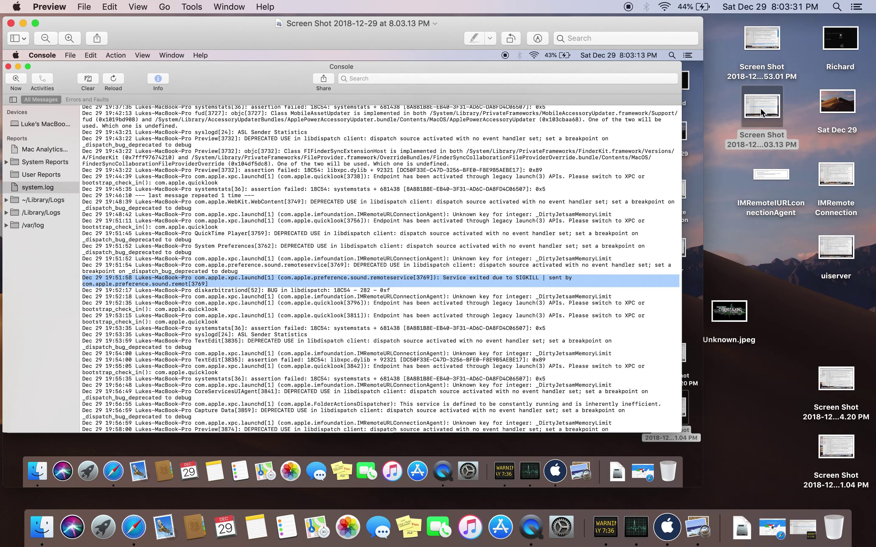
left_click(10, 23)
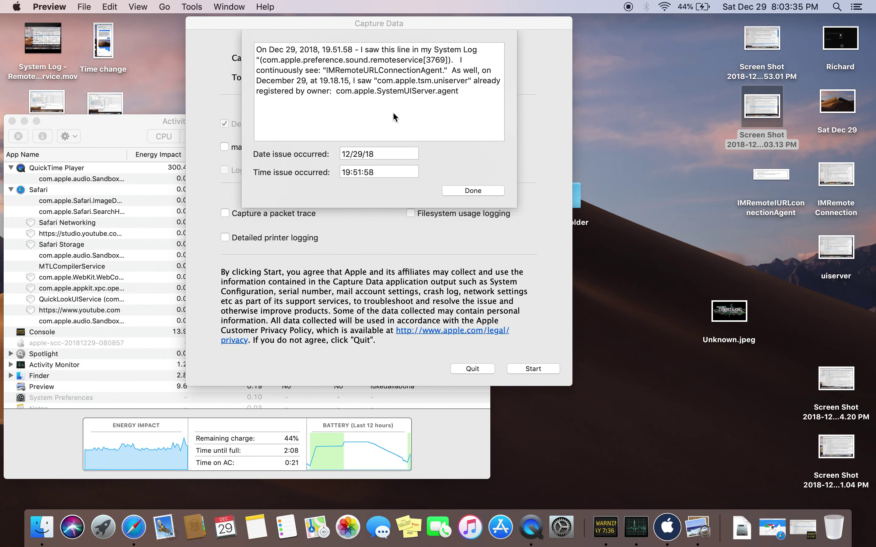
Submit the issue details to start gathering the default information, and check Console's system.log for new entries.
left_click(479, 191)
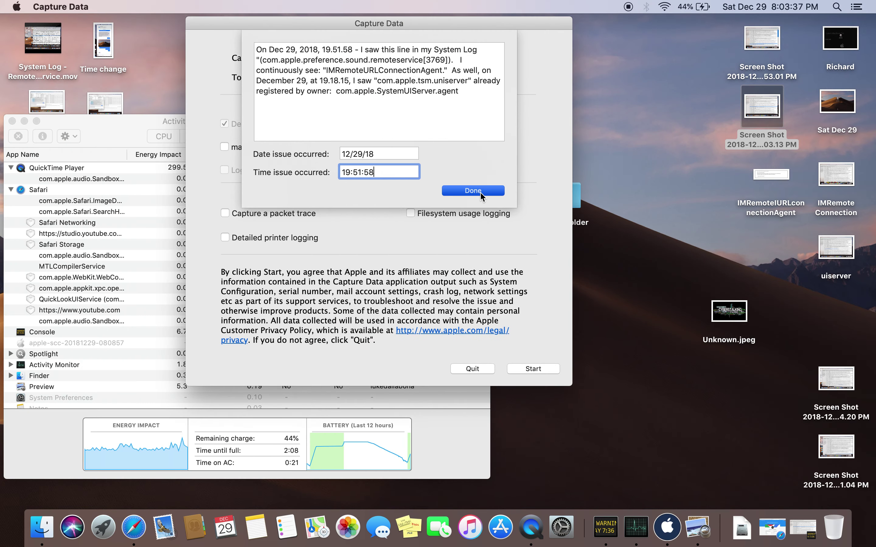
key("Return")
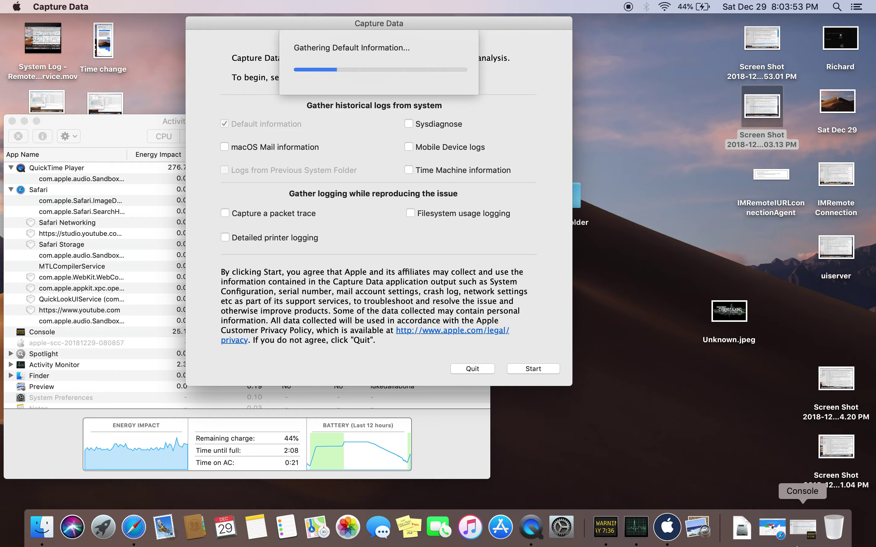
left_click(810, 532)
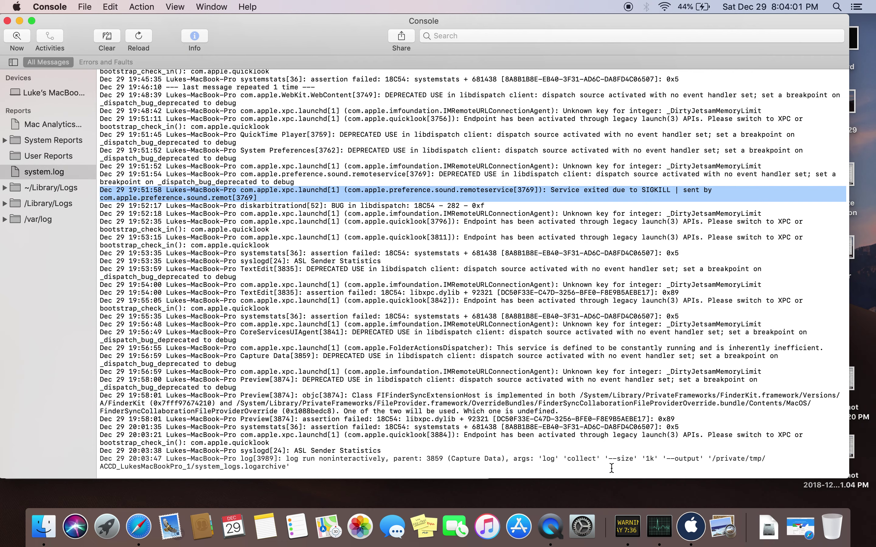
left_click(19, 21)
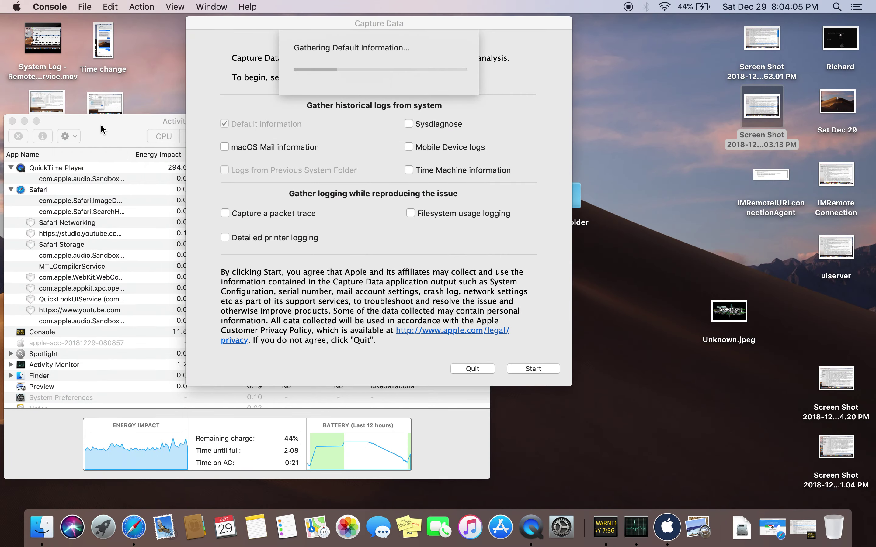
Arrange Activity Monitor and Capture Data side by side and show the processes by CPU usage.
left_click_drag(84, 120, 102, 27)
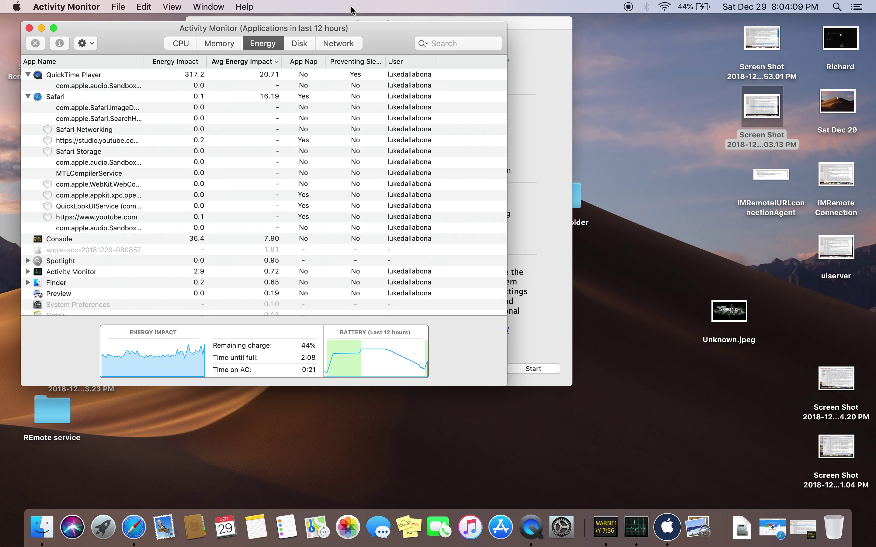
left_click(521, 23)
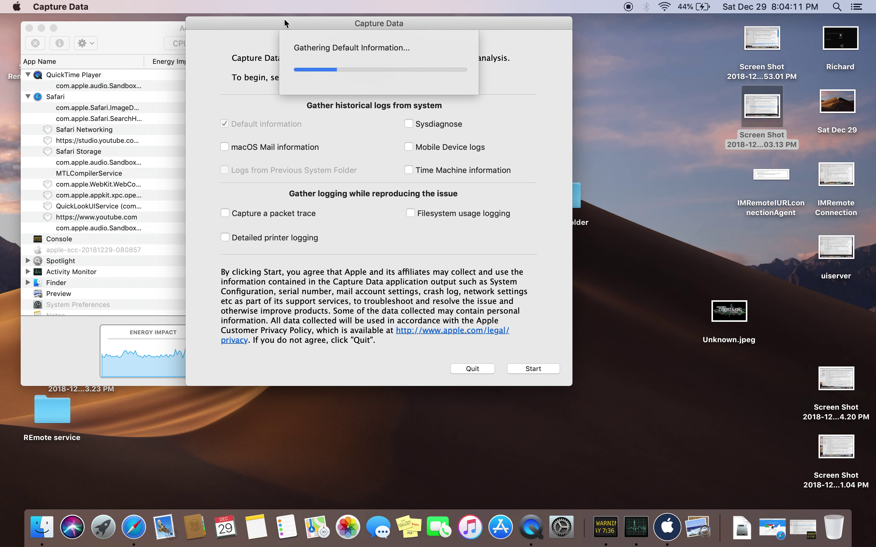
left_click_drag(285, 23, 525, 4)
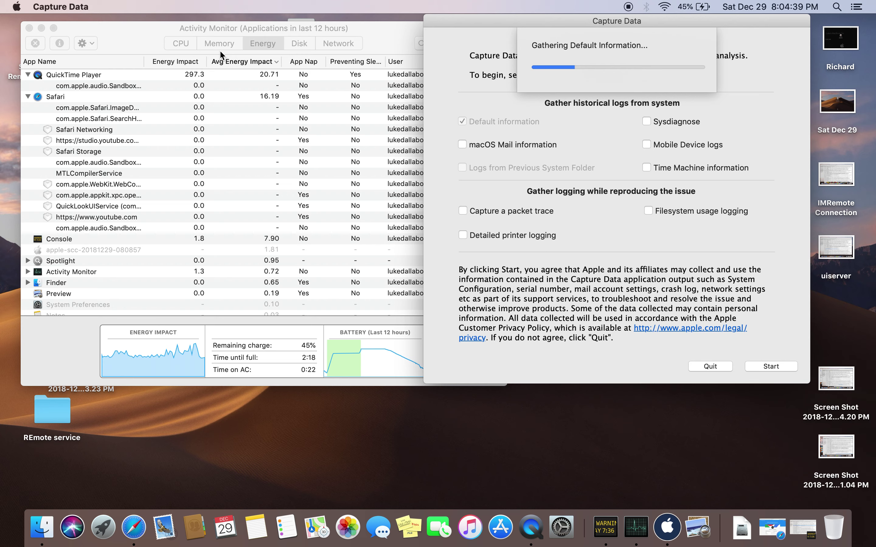
left_click(186, 44)
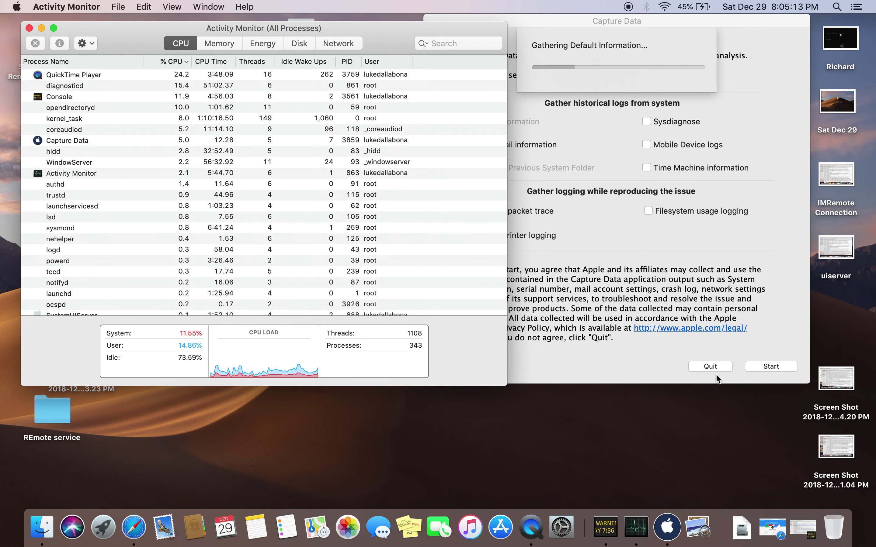
Review the newest system.log entries in Console during the data capture, then minimize Console.
left_click(802, 531)
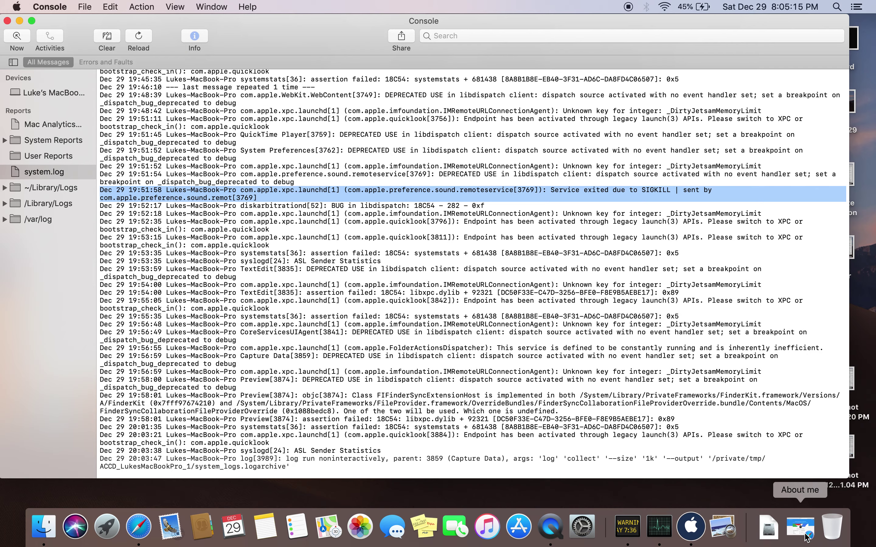
scroll(635, 391, "down", 3)
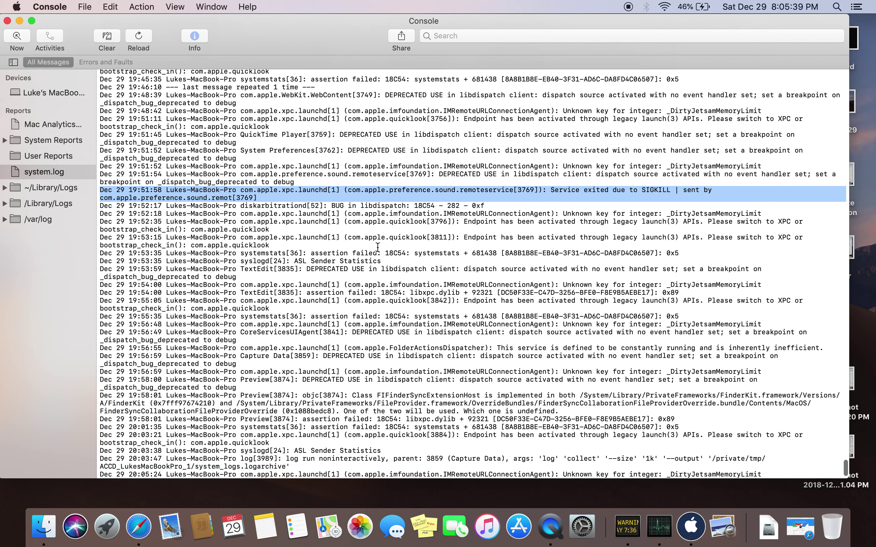
scroll(378, 247, "down", 3)
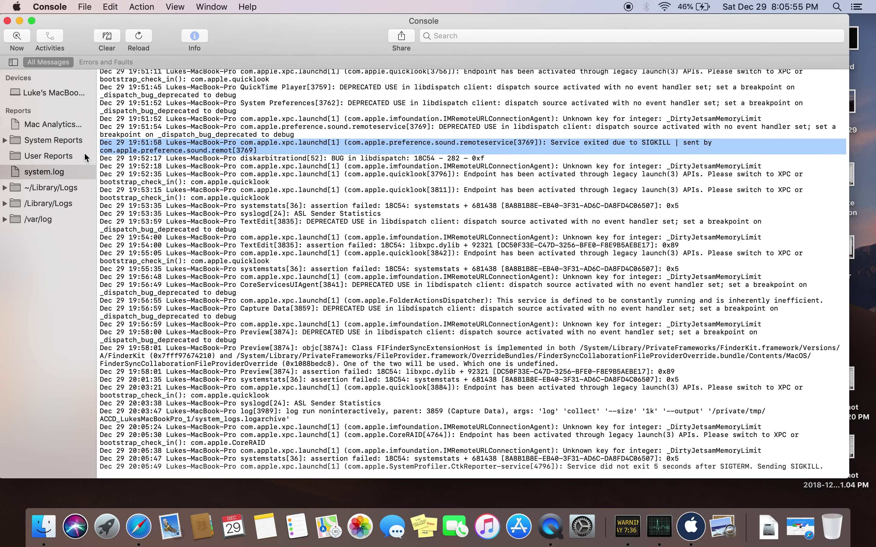
left_click(20, 21)
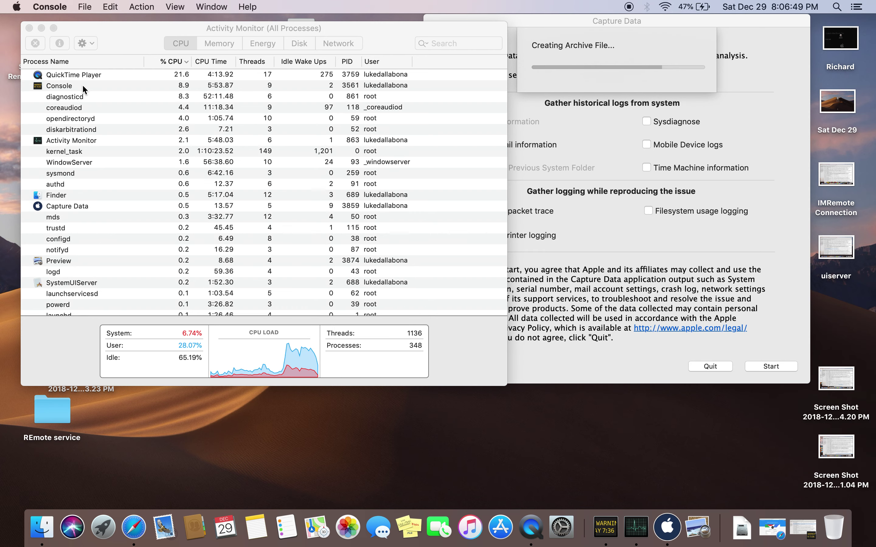
Look through the running processes in Activity Monitor and open the location of the completed data capture file.
scroll(83, 88, "down", 2)
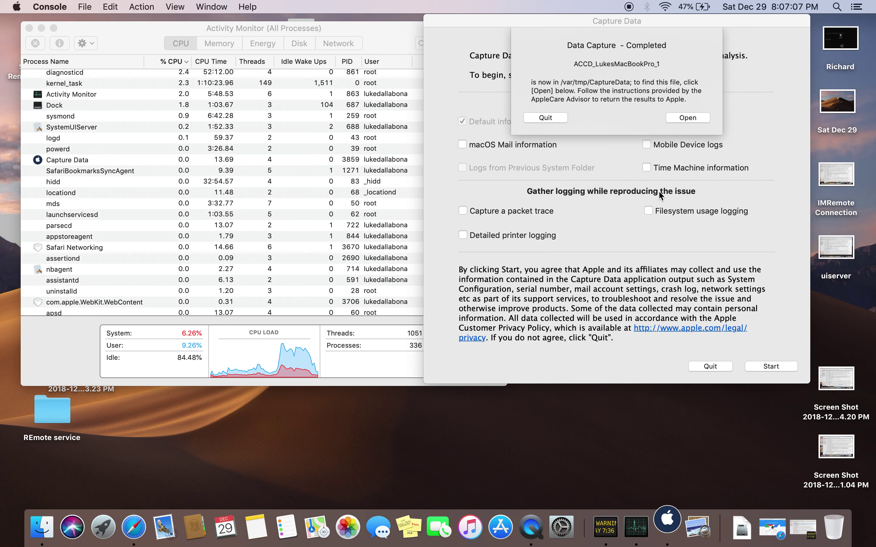
left_click(683, 117)
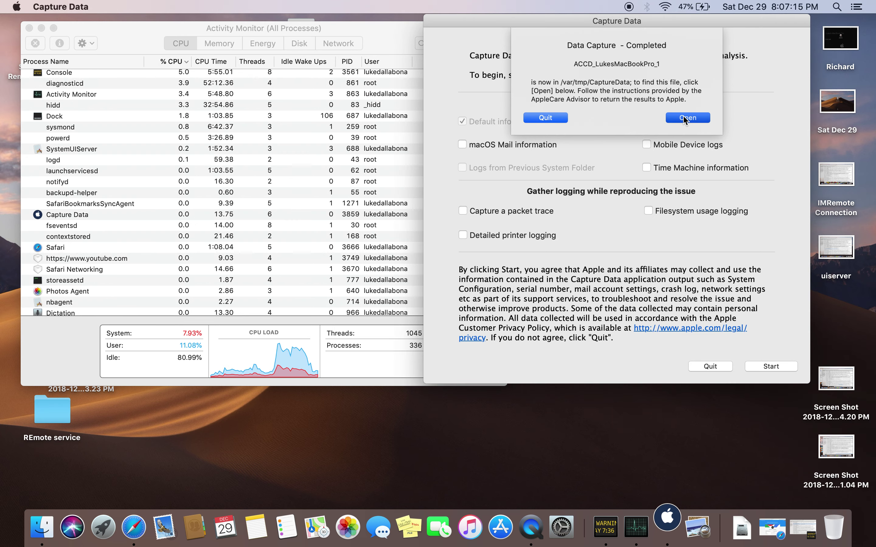